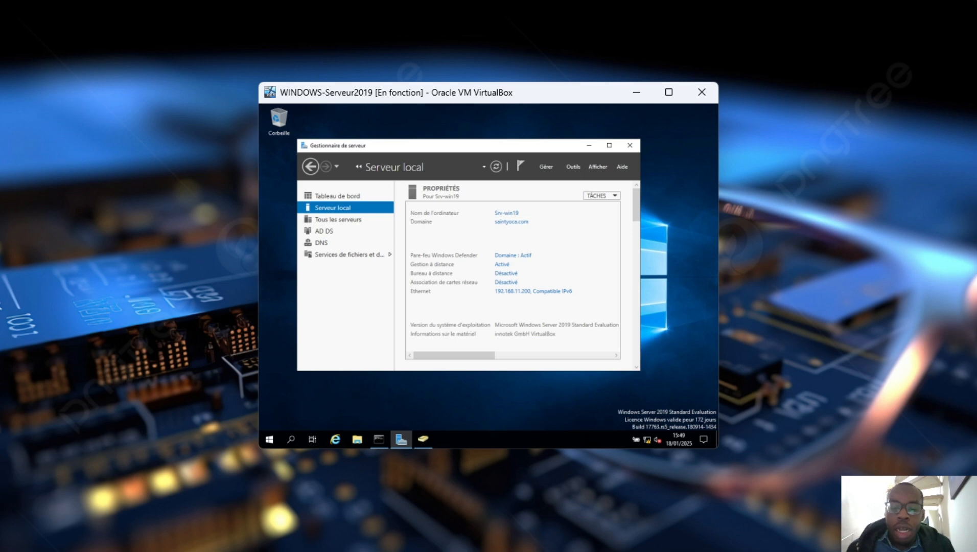
# Maximize the WINDOWS-Serveur2019 VM window and reposition Server Manager on its desktop
pyautogui.click(689, 535)
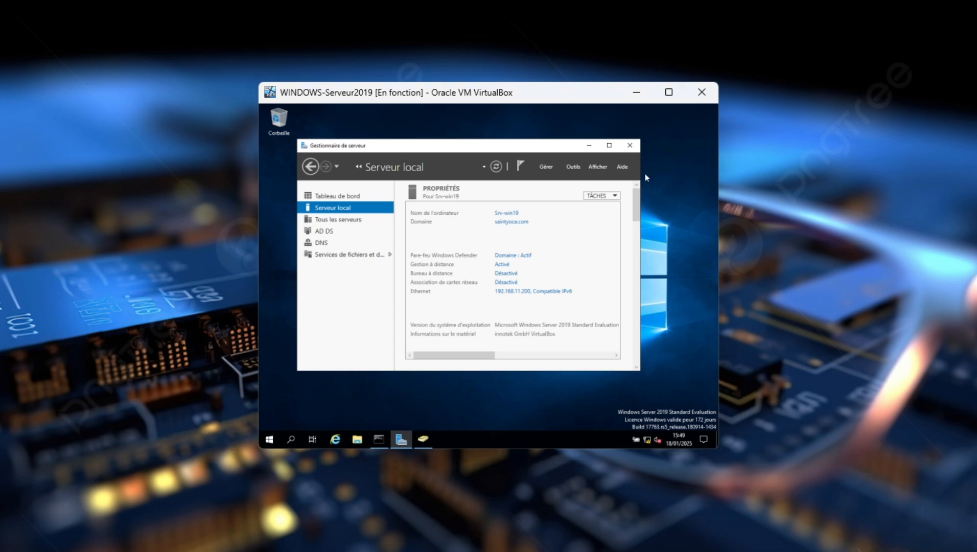
pyautogui.click(670, 93)
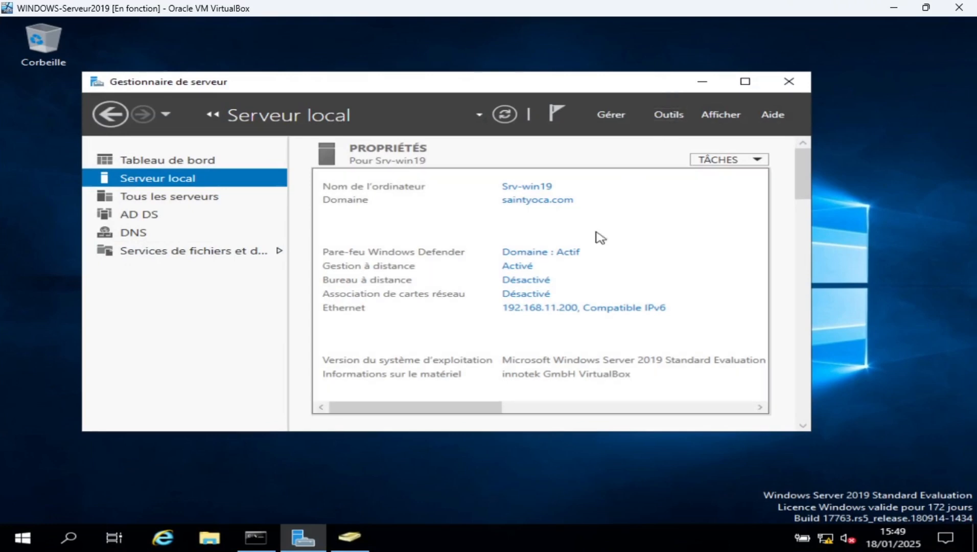
pyautogui.moveTo(513, 88)
pyautogui.mouseDown()
pyautogui.moveTo(544, 113)
pyautogui.moveTo(547, 106)
pyautogui.moveTo(499, 96)
pyautogui.moveTo(517, 101)
pyautogui.mouseUp()
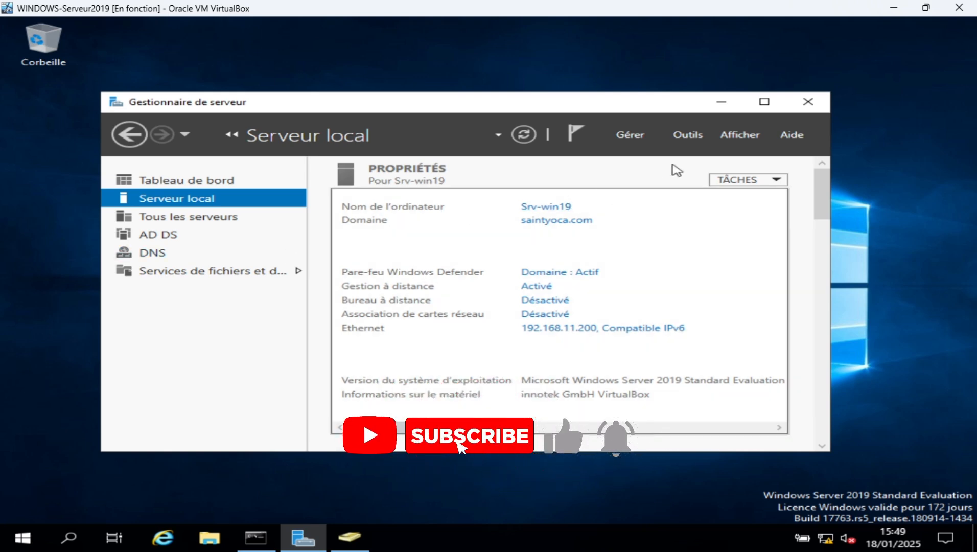
# Launch Utilisateurs et ordinateurs Active Directory from Server Manager's Outils menu
pyautogui.click(694, 137)
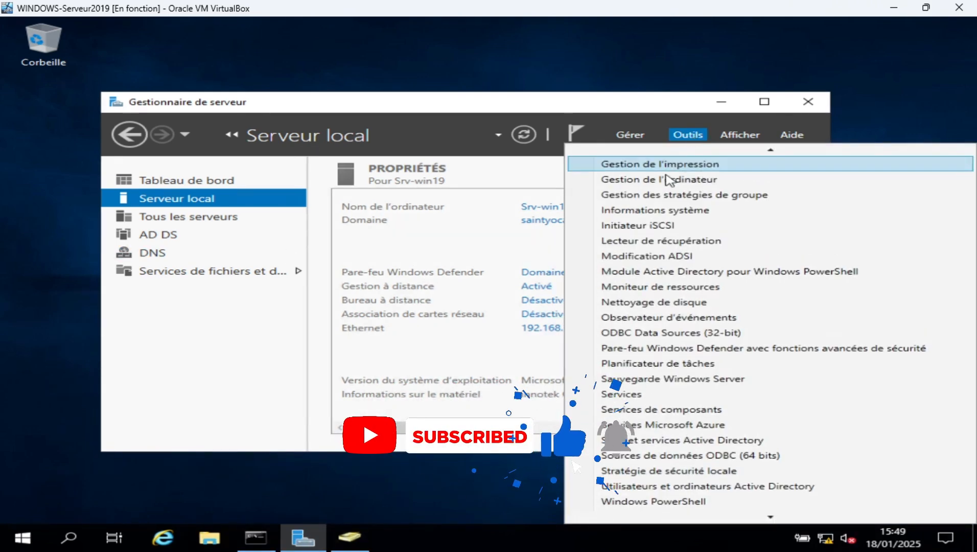
pyautogui.moveTo(710, 515)
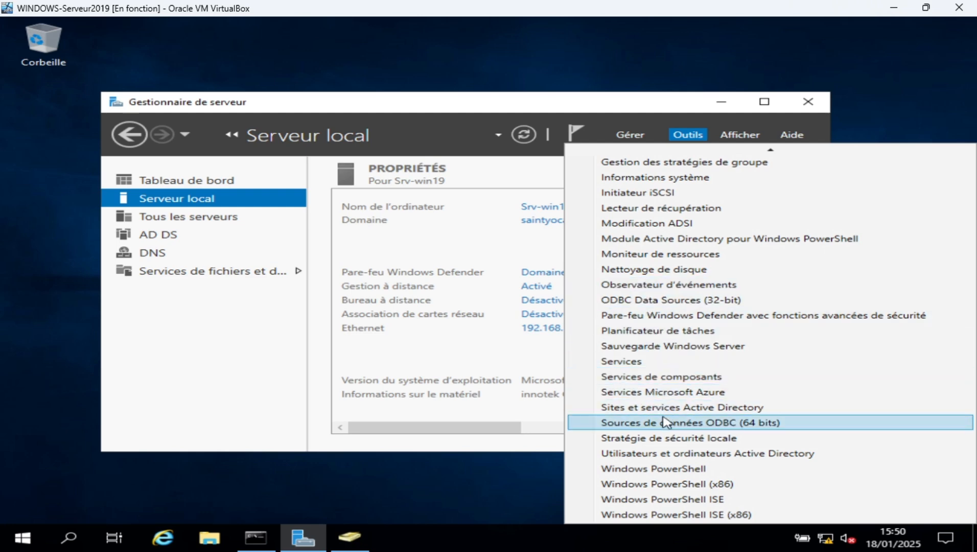
pyautogui.click(676, 456)
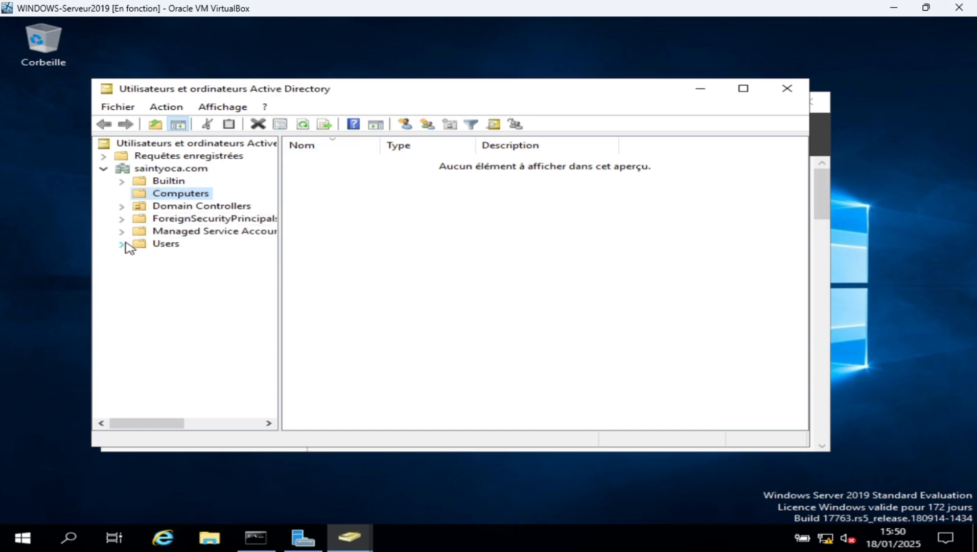
# Show and scroll through the accounts and groups in the saintyoca.com Users container
pyautogui.click(147, 246)
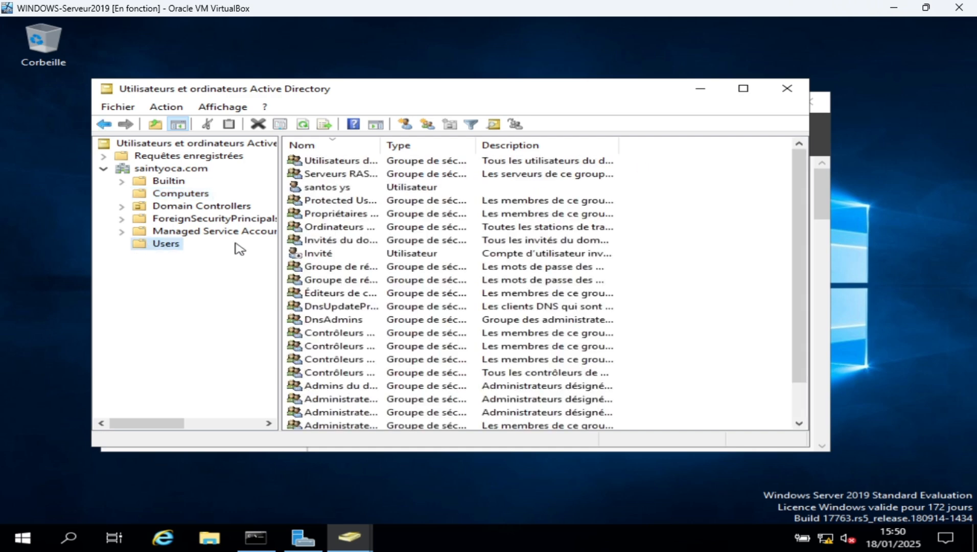
pyautogui.scroll(-1, 365, 233)
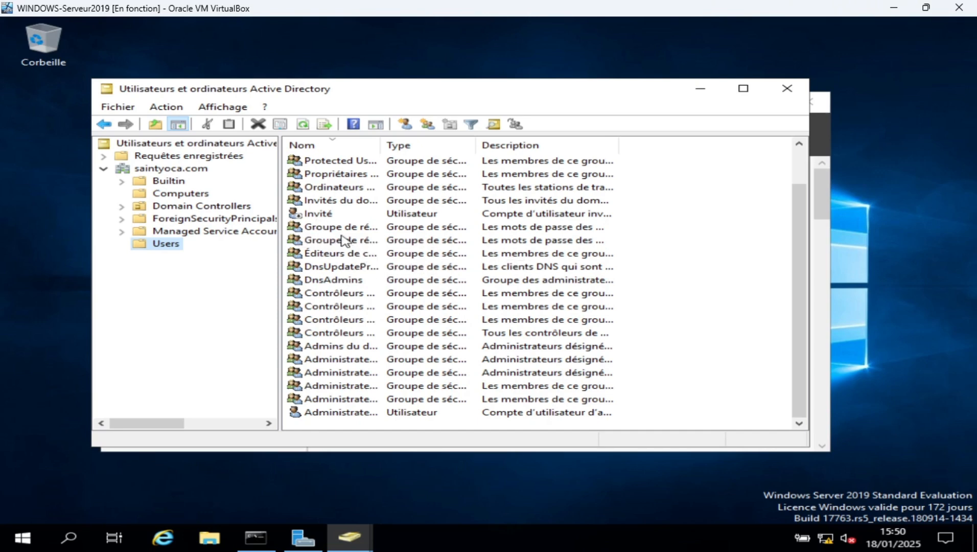
pyautogui.scroll(1, 342, 232)
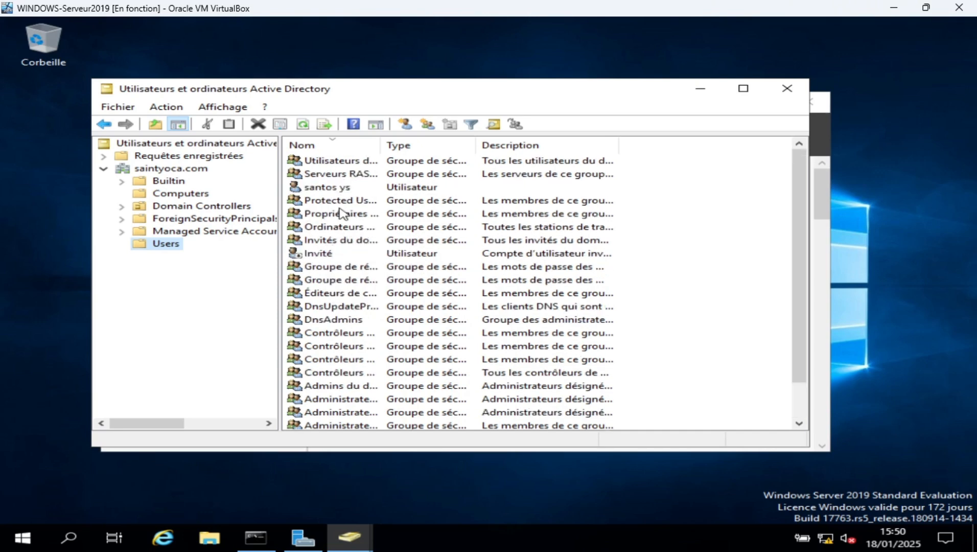
pyautogui.scroll(-1, 341, 220)
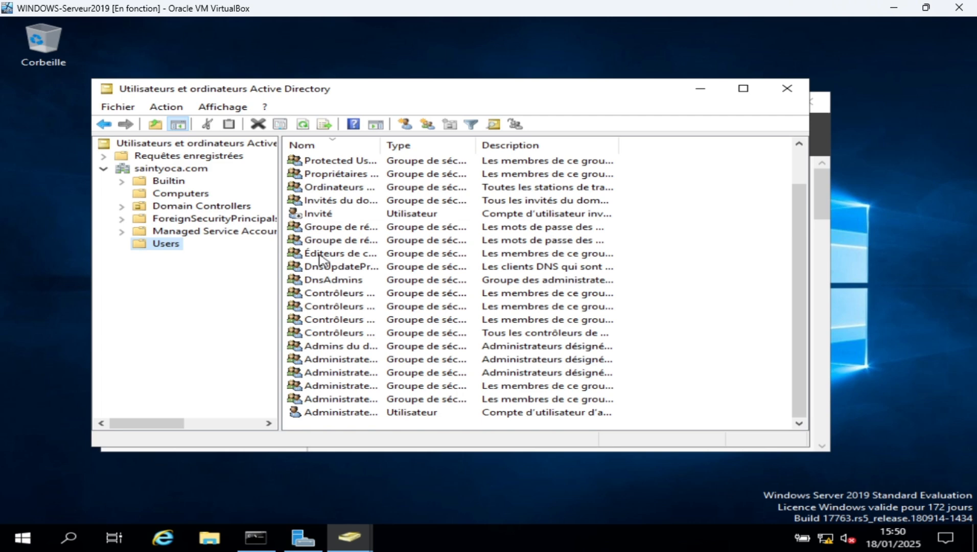
# Bring up the Nouveau object-type submenu on the Users container
pyautogui.rightClick(176, 248)
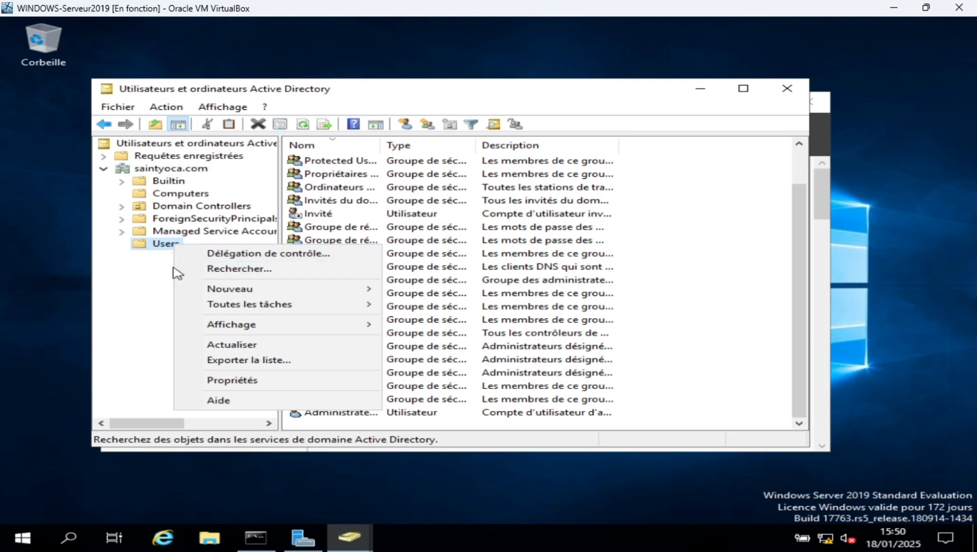
pyautogui.moveTo(199, 291)
pyautogui.click(164, 245)
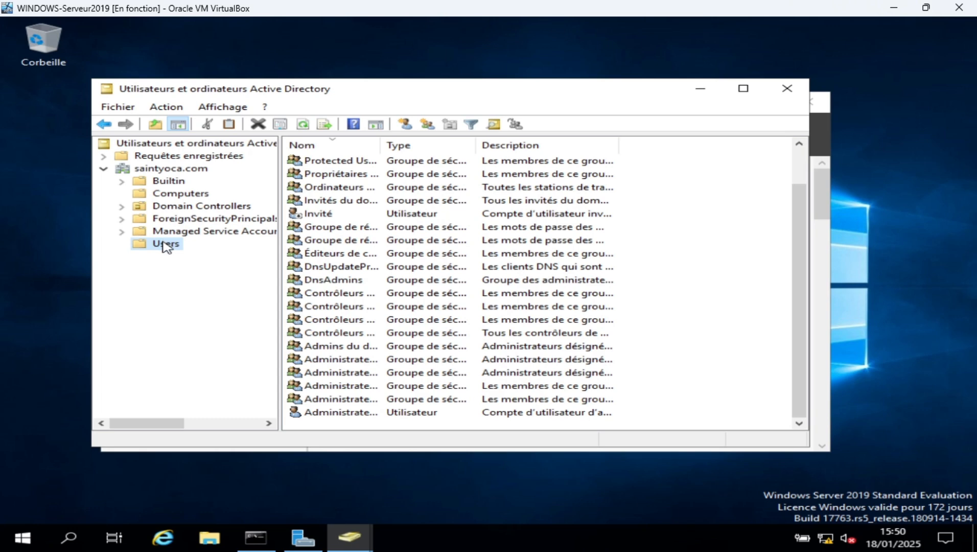
pyautogui.rightClick(167, 248)
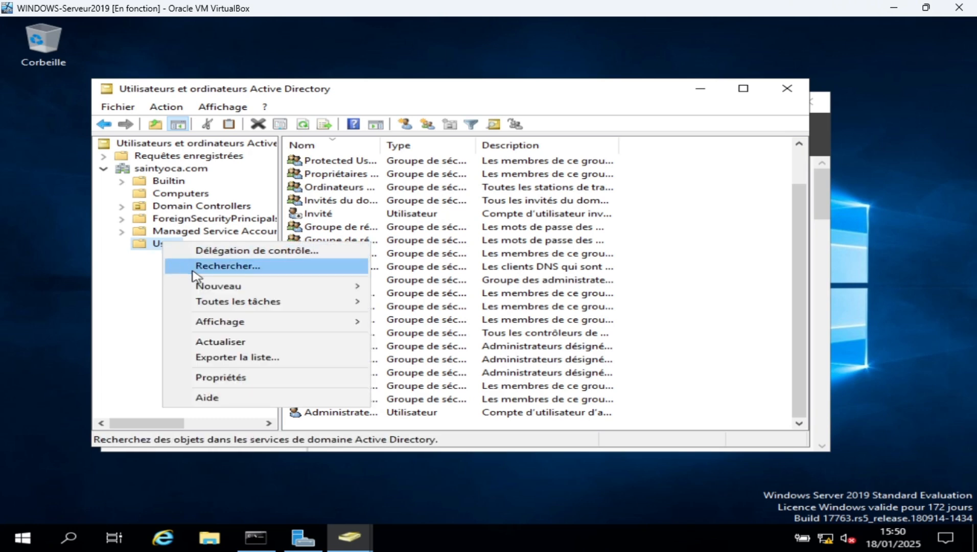
pyautogui.moveTo(194, 286)
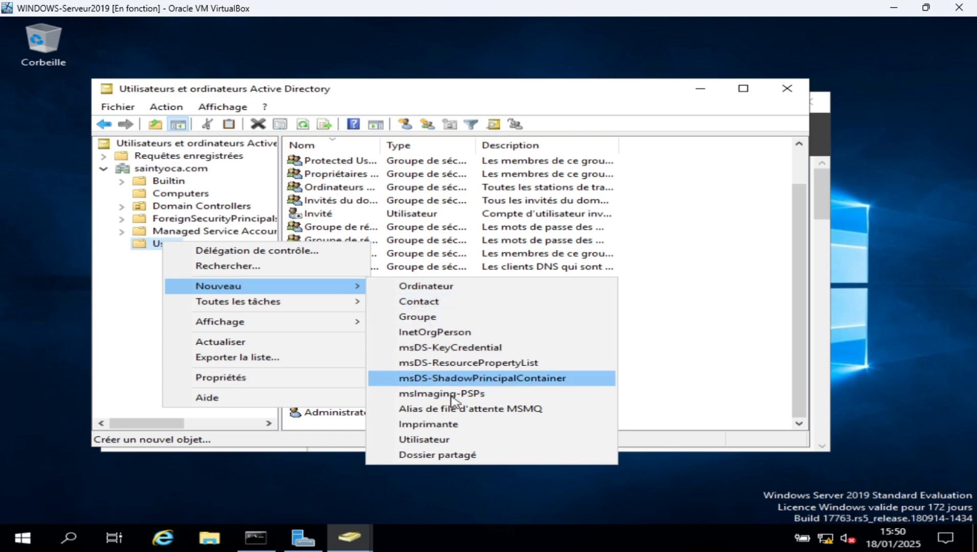
# Start a new Utilisateur in saintyoca.com/Users and position its dialog
pyautogui.click(456, 443)
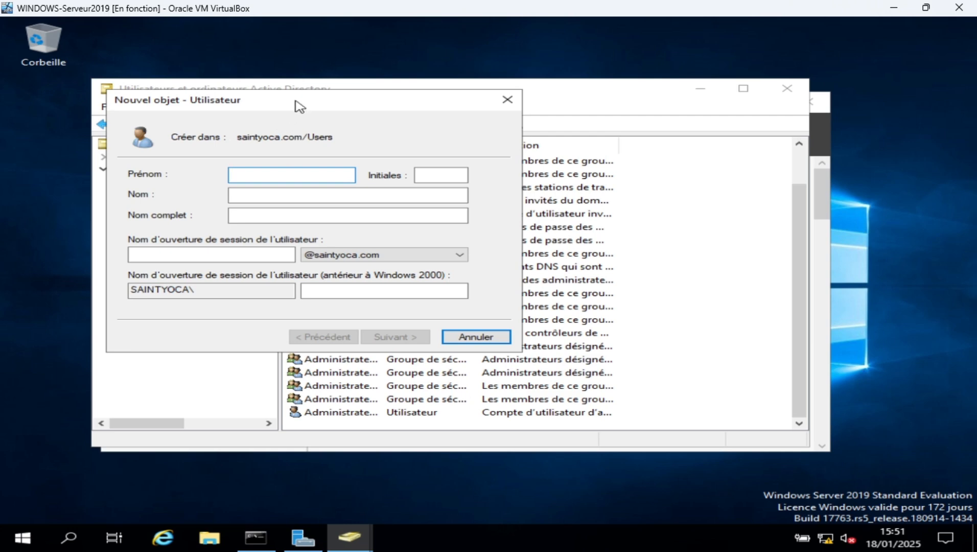
pyautogui.moveTo(297, 103); pyautogui.dragTo(508, 109)
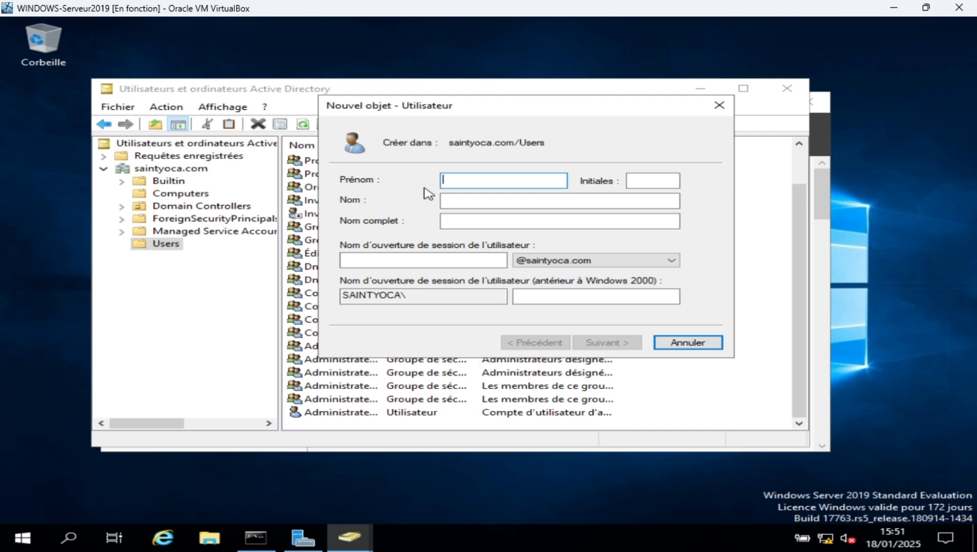
pyautogui.moveTo(444, 106); pyautogui.dragTo(409, 109)
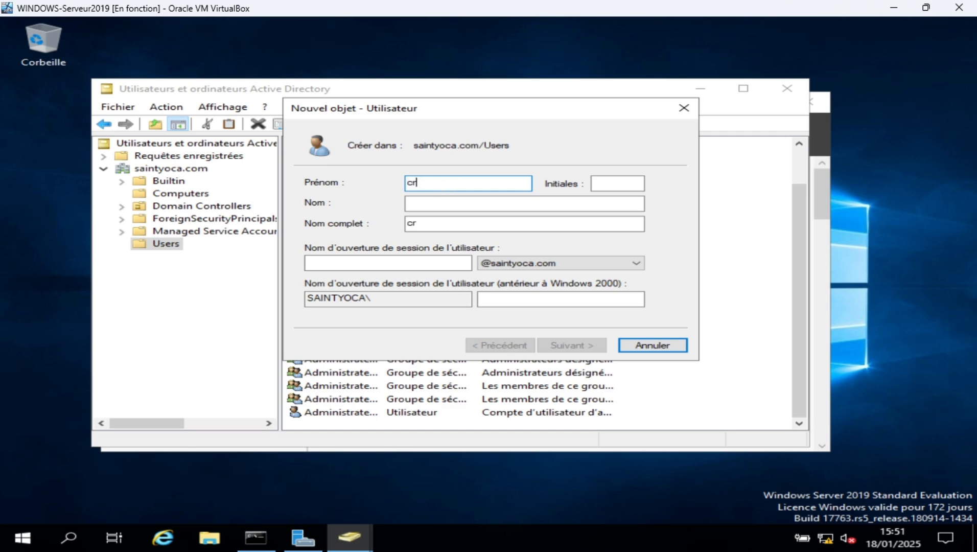
# Fill in the user's first and last name, leaving Initiales empty
pyautogui.write('iano')
pyautogui.click(475, 204)
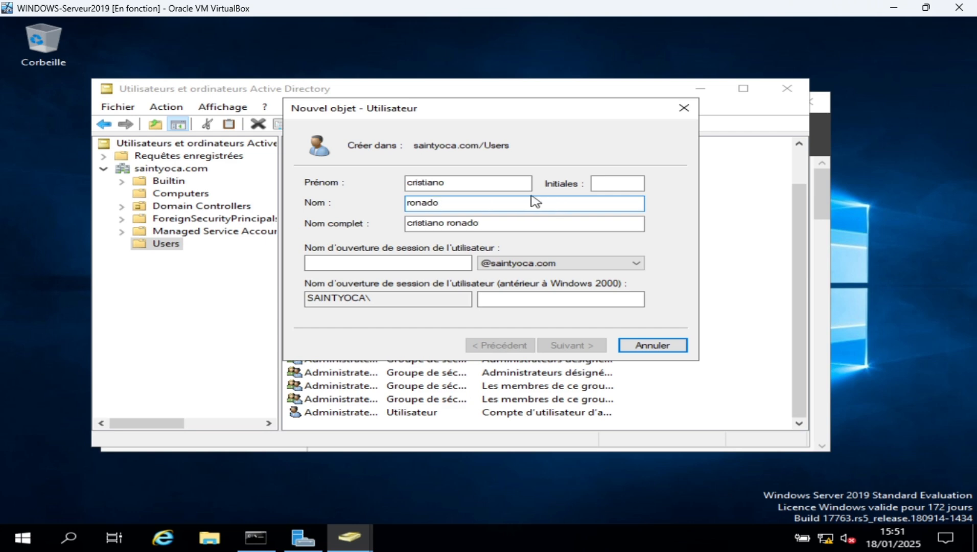
pyautogui.click(605, 183)
pyautogui.write('cr7')
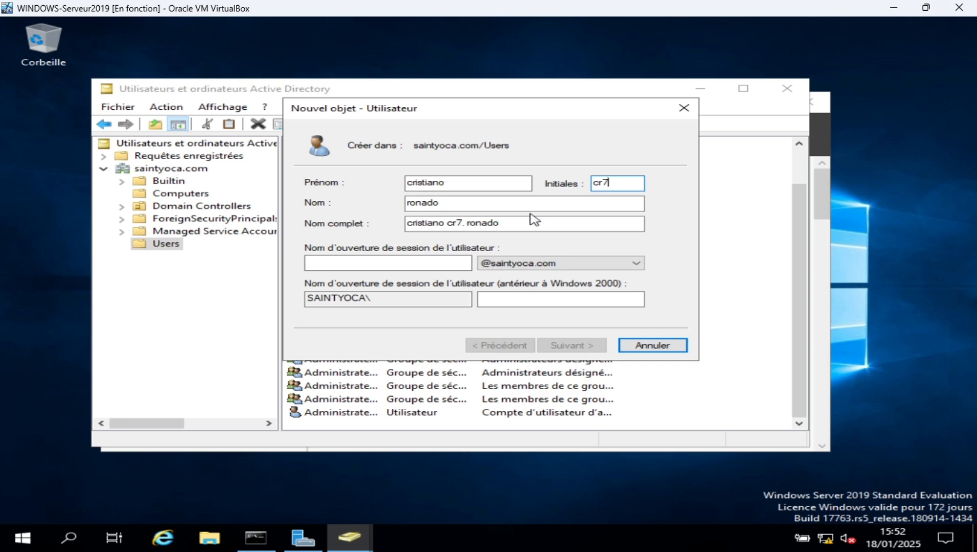
pyautogui.press('BackSpace')
pyautogui.press('BackSpace')
pyautogui.press('BackSpace')
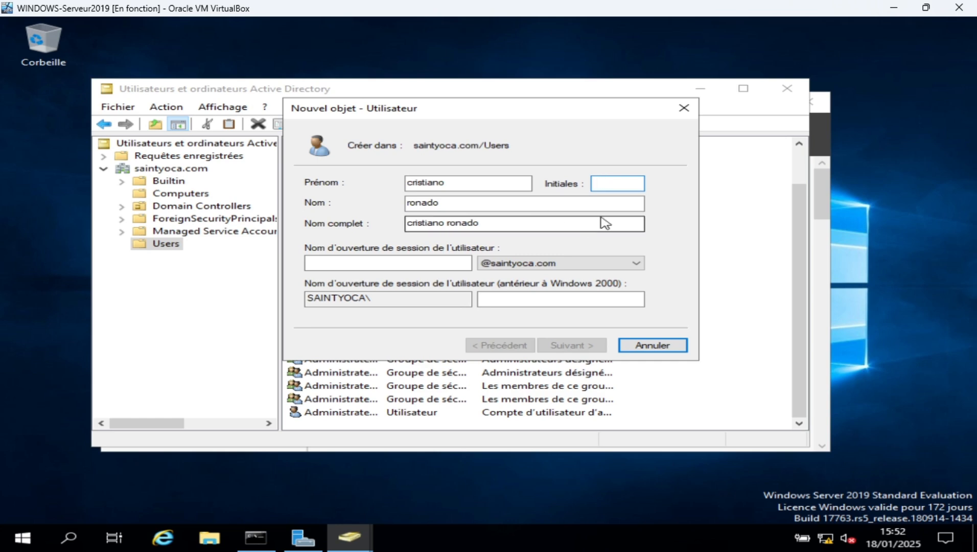
pyautogui.click(412, 265)
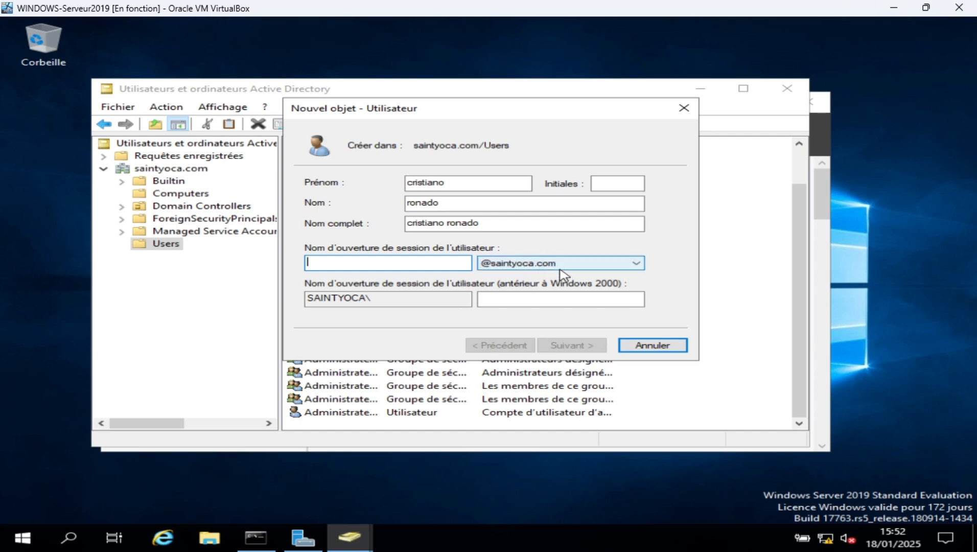
# Enter the user's logon name with the saintyoca.com suffix
pyautogui.click(534, 266)
pyautogui.click(530, 275)
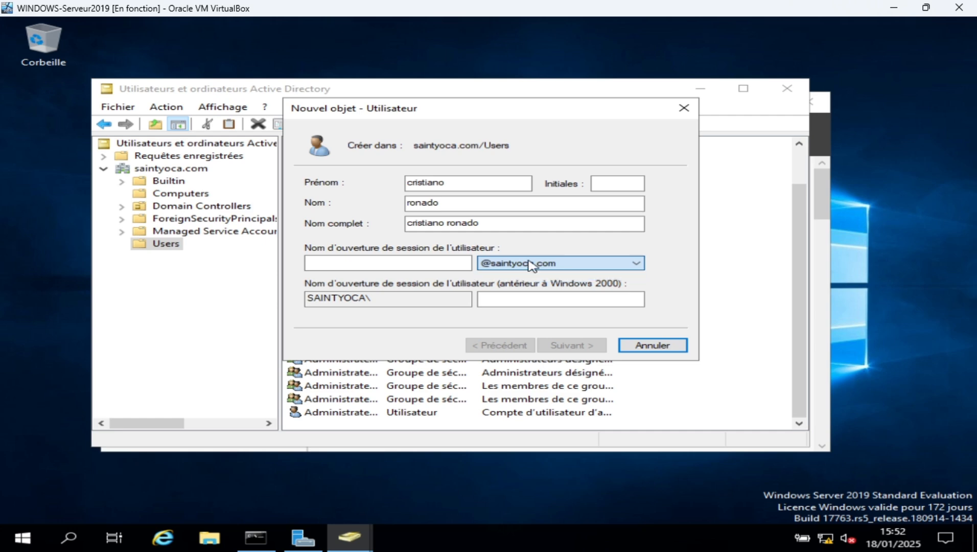
pyautogui.click(426, 261)
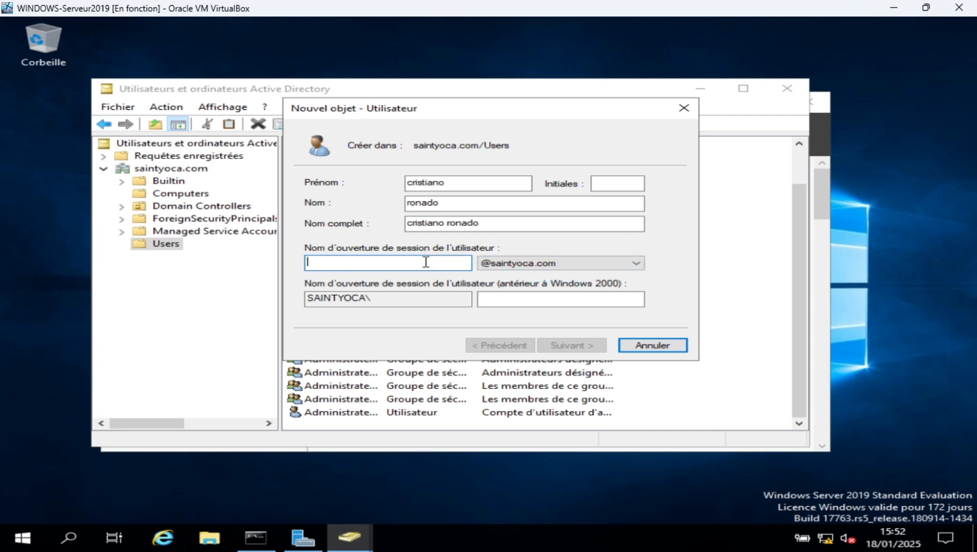
pyautogui.write('cr')
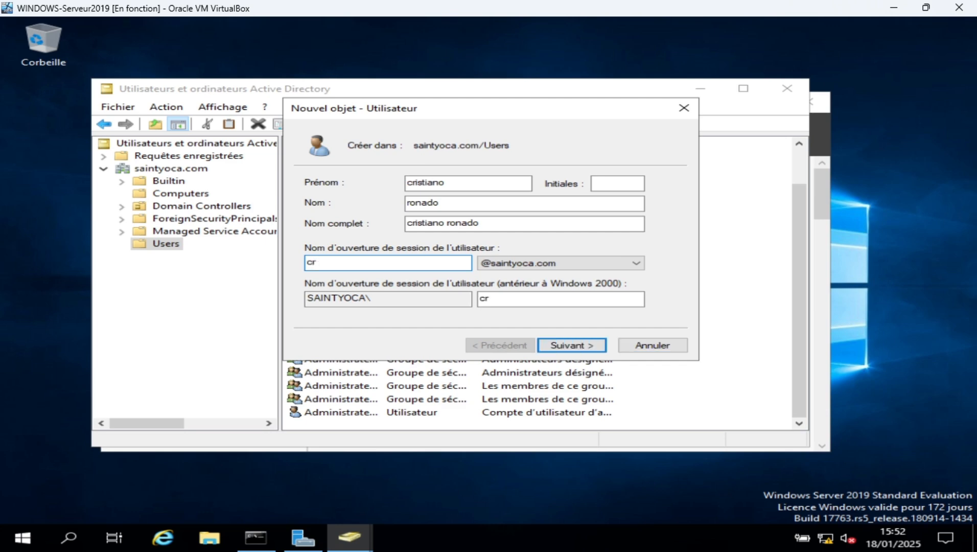
pyautogui.write('istiano.roc')
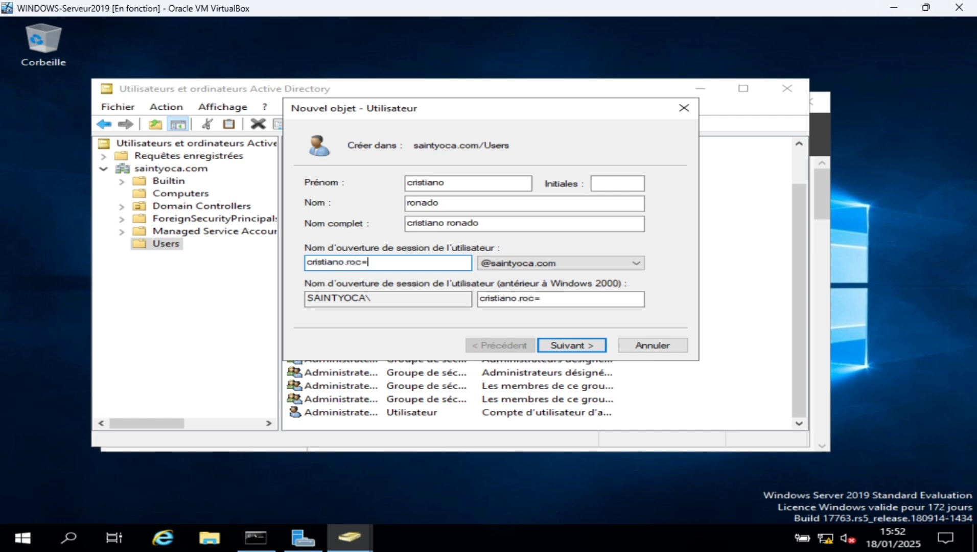
pyautogui.press('BackSpace')
pyautogui.write('naldo')
# Correct the last name's spelling and continue to the password page
pyautogui.click(446, 183)
pyautogui.moveTo(447, 183); pyautogui.dragTo(412, 184)
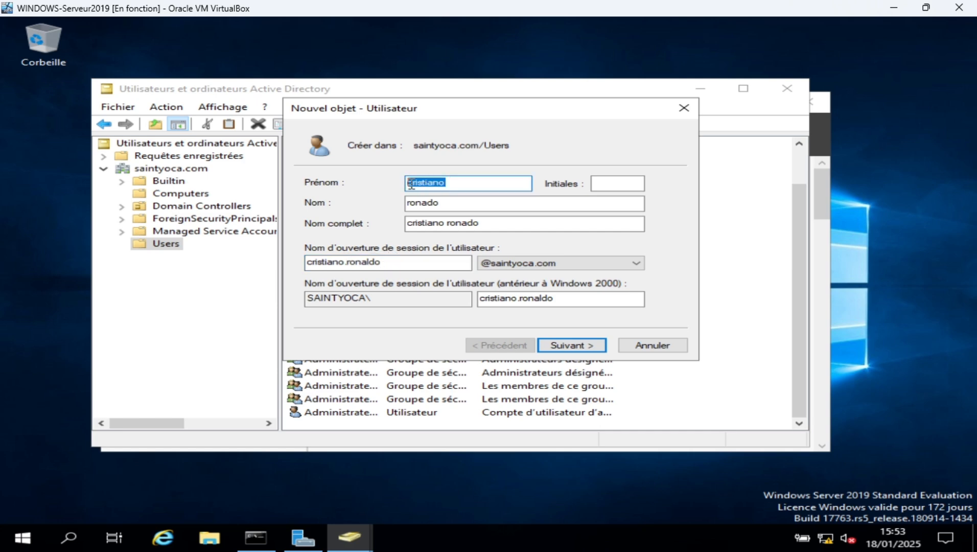
pyautogui.click(429, 203)
pyautogui.write('l')
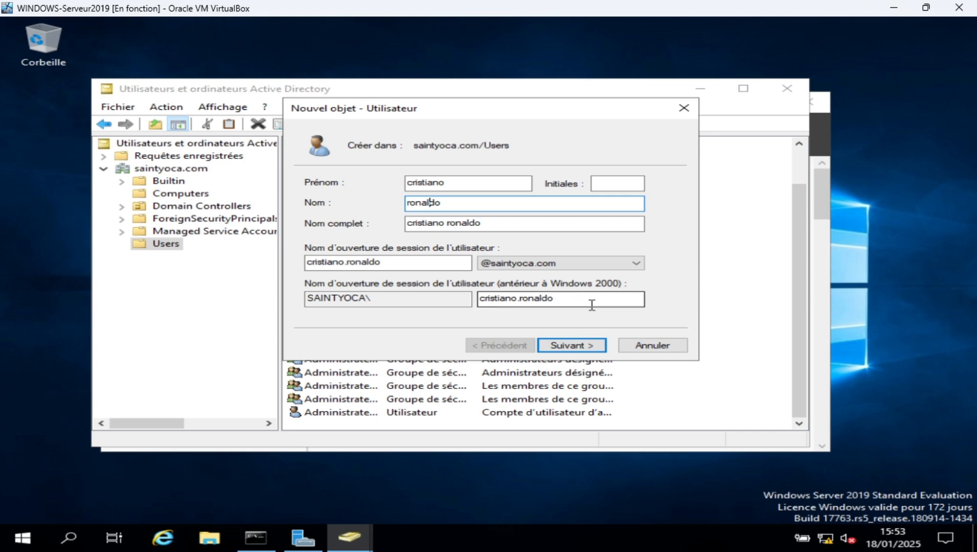
pyautogui.click(580, 350)
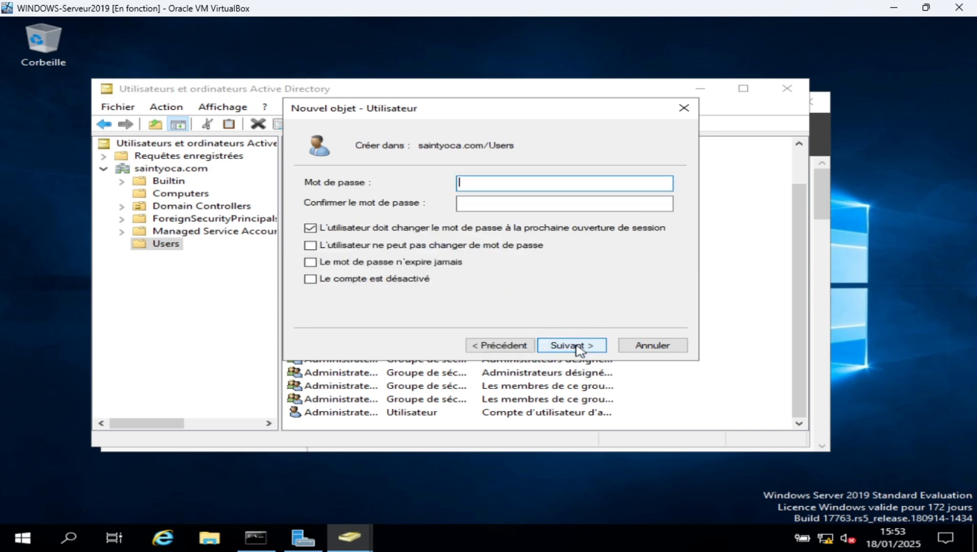
# Enter and confirm the user's password, keeping change-at-next-logon checked
pyautogui.write('******')
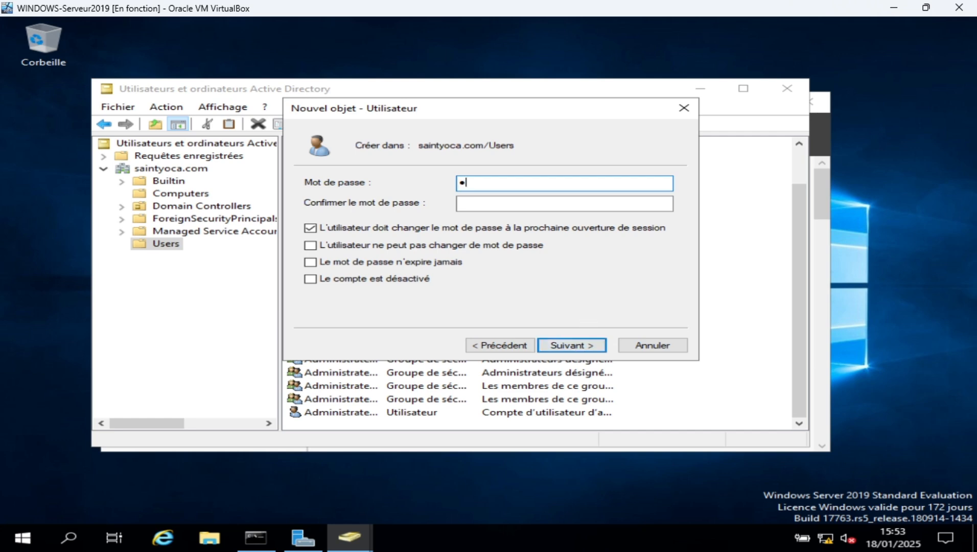
pyautogui.write('******')
pyautogui.click(583, 206)
pyautogui.write('********')
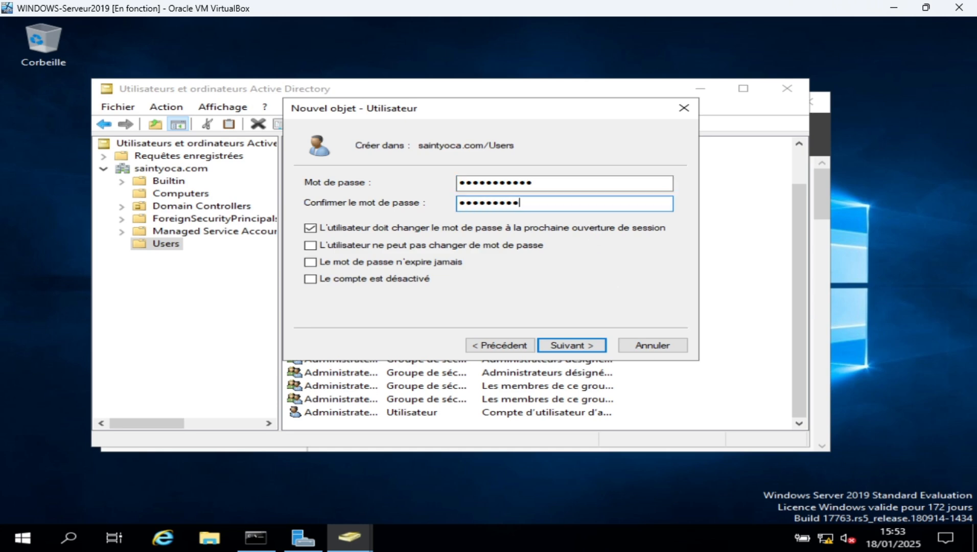
pyautogui.press('BackSpace')
pyautogui.press('BackSpace')
pyautogui.press('BackSpace')
pyautogui.press('BackSpace')
pyautogui.press('BackSpace')
pyautogui.press('BackSpace')
pyautogui.press('BackSpace')
pyautogui.press('BackSpace')
pyautogui.click(575, 181)
pyautogui.doubleClick(574, 180)
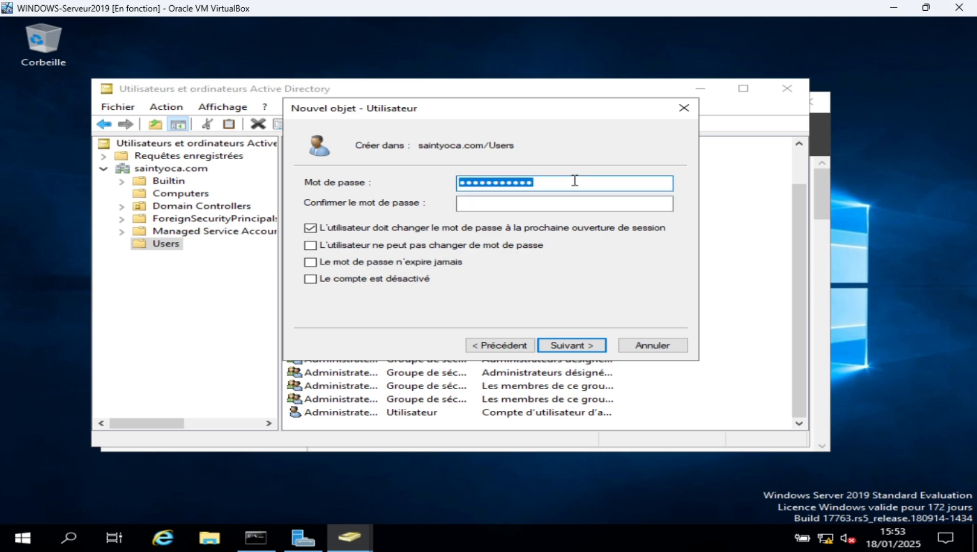
pyautogui.press('BackSpace')
pyautogui.write('********')
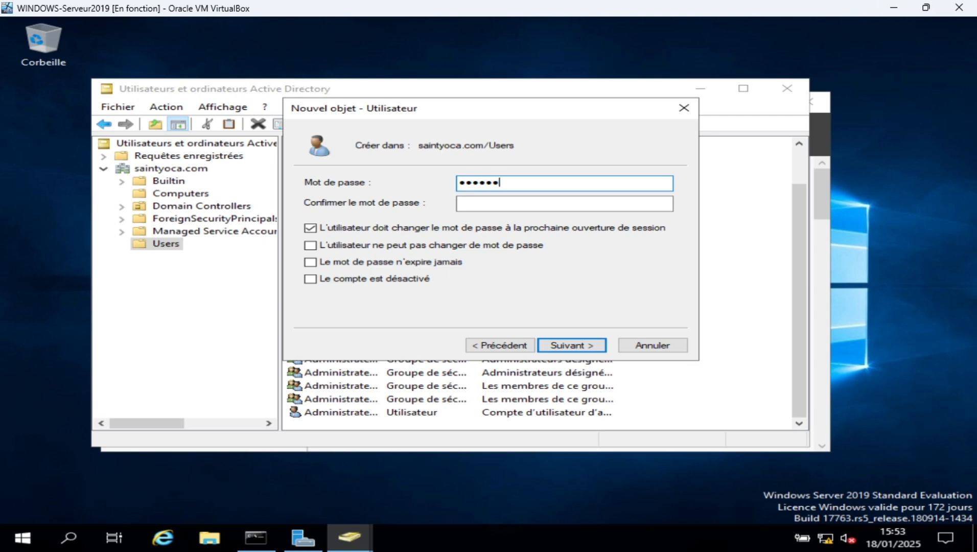
pyautogui.click(572, 202)
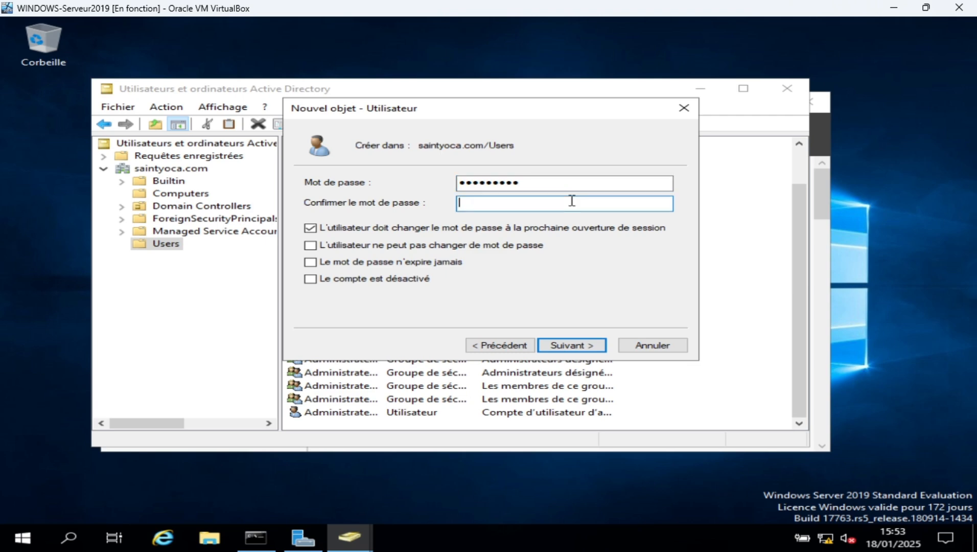
pyautogui.write('********')
# Review the logon name and next-logon password change on the summary, then create the user
pyautogui.click(585, 344)
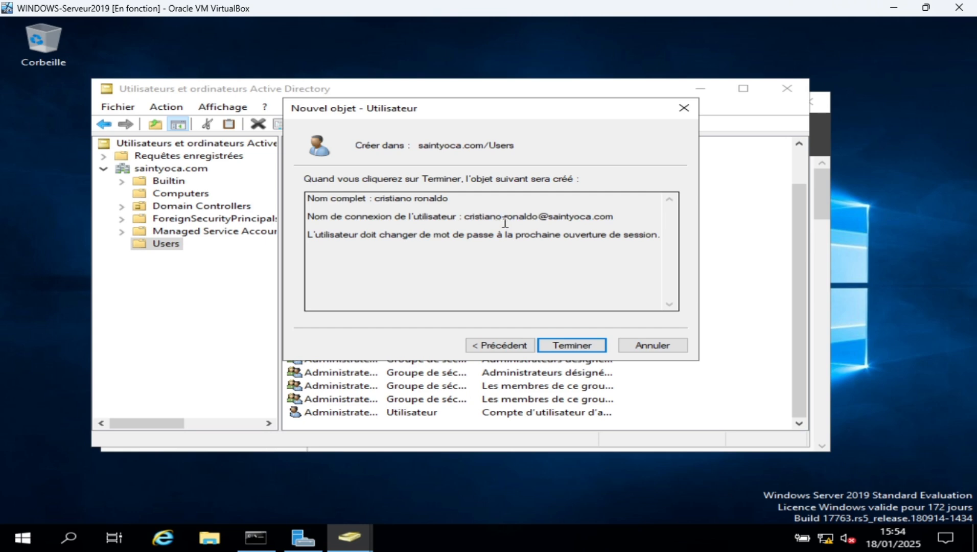
pyautogui.moveTo(463, 220); pyautogui.dragTo(542, 215)
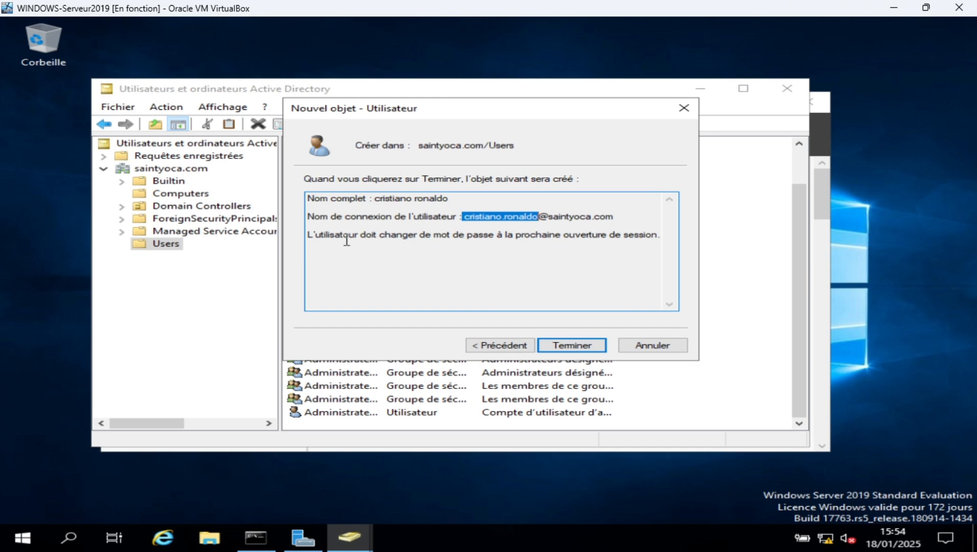
pyautogui.moveTo(347, 241); pyautogui.dragTo(514, 236)
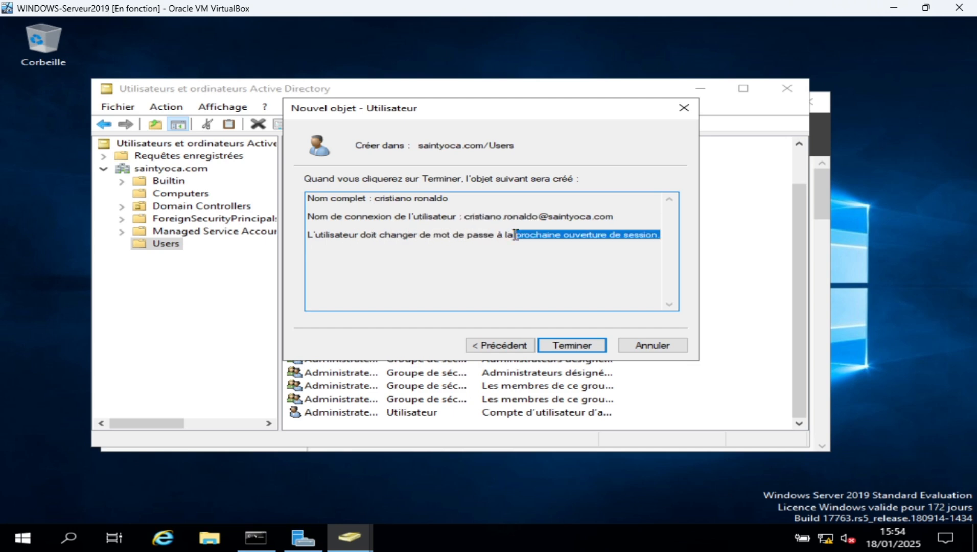
pyautogui.click(578, 350)
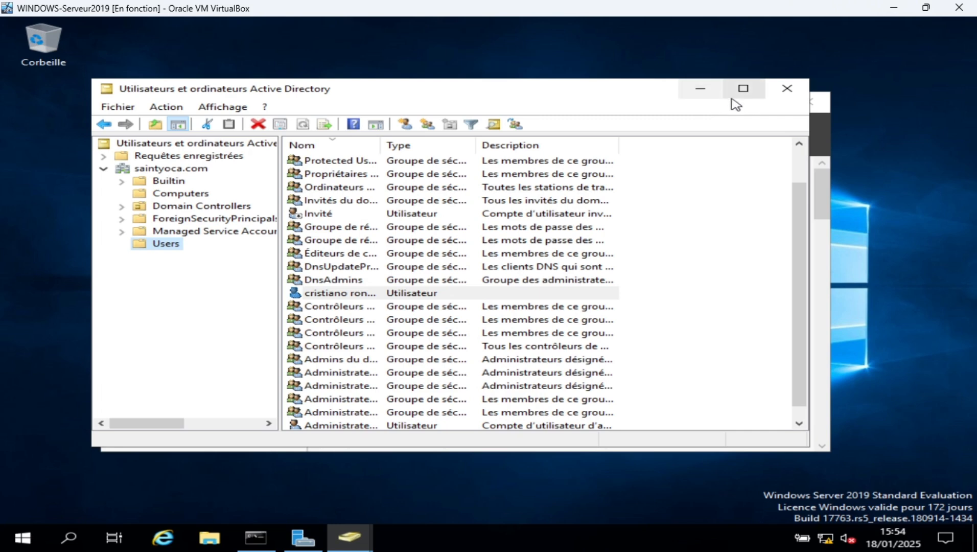
# Check Serveur local's name, domain and IP in Server Manager, then bring up the Win10 client VM
pyautogui.click(827, 129)
pyautogui.click(206, 219)
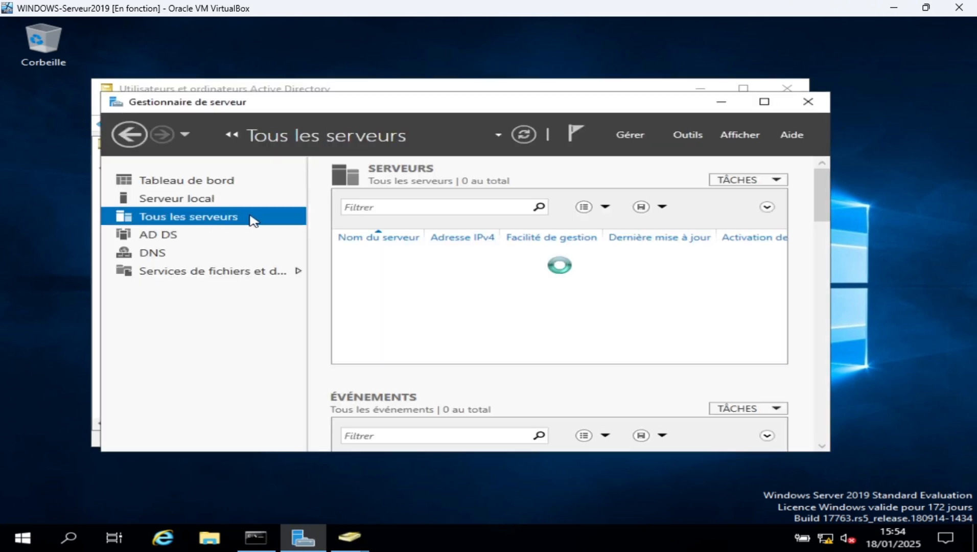
pyautogui.click(207, 203)
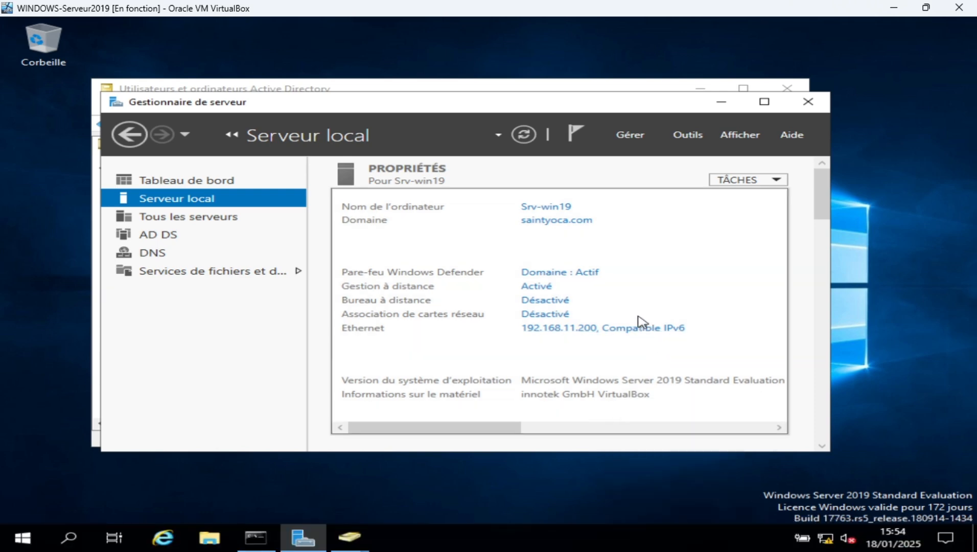
pyautogui.moveTo(632, 539)
pyautogui.click(666, 477)
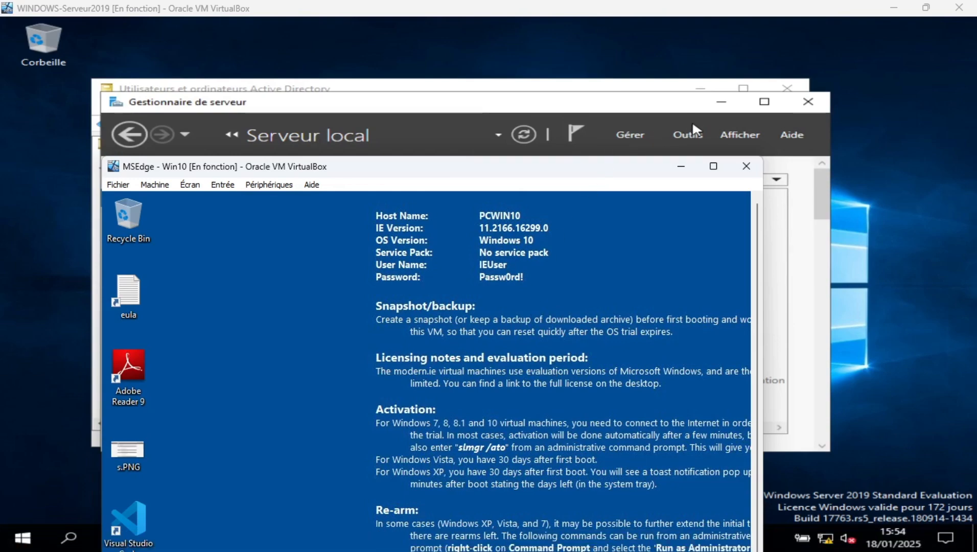
# Maximize the MSEdge - Win10 VirtualBox window to fill the screen
pyautogui.click(713, 166)
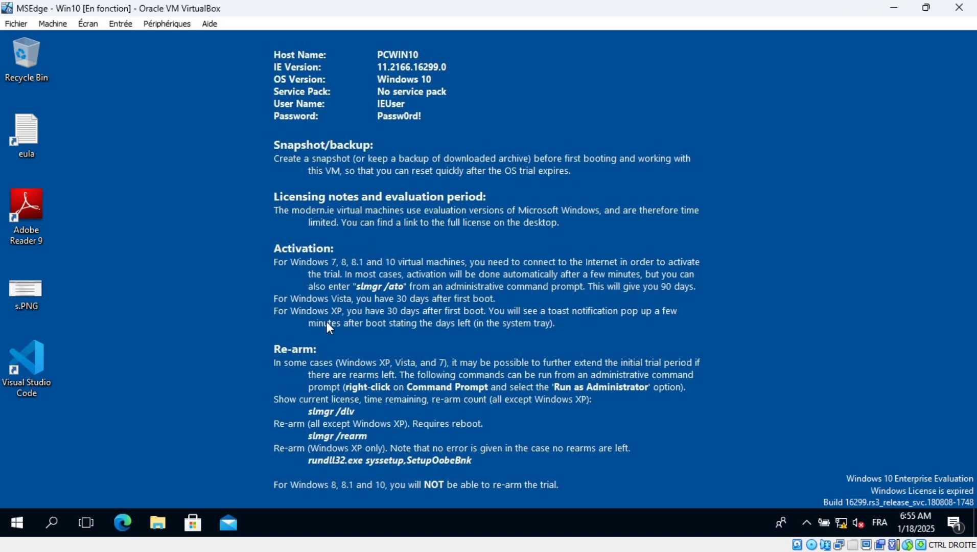
# Open Network Connections via Control Panel's Network and Sharing Center
pyautogui.click(53, 519)
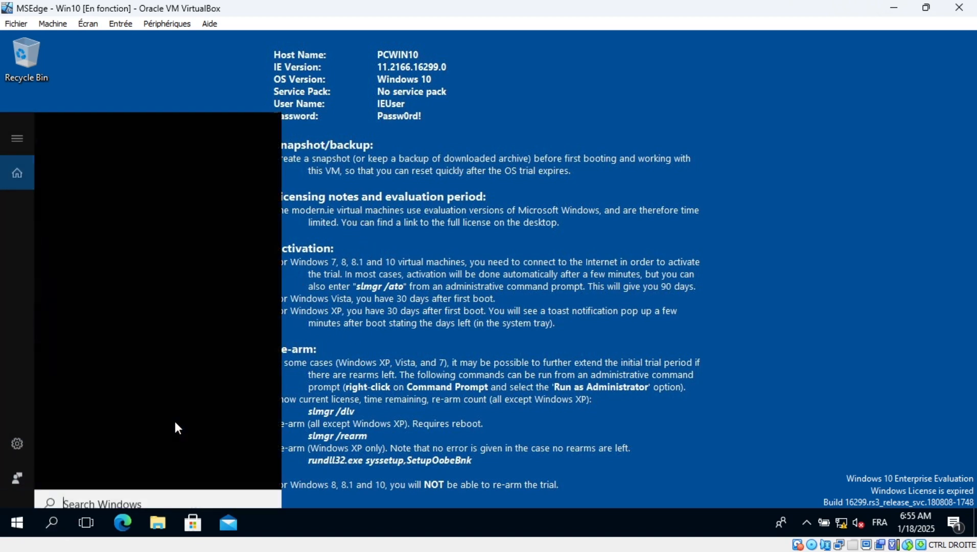
pyautogui.write('pan')
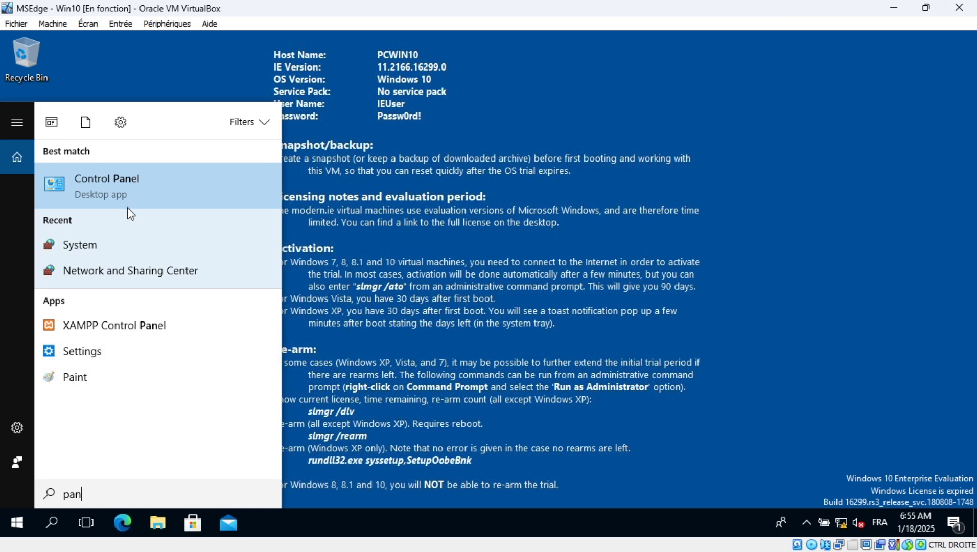
pyautogui.click(138, 193)
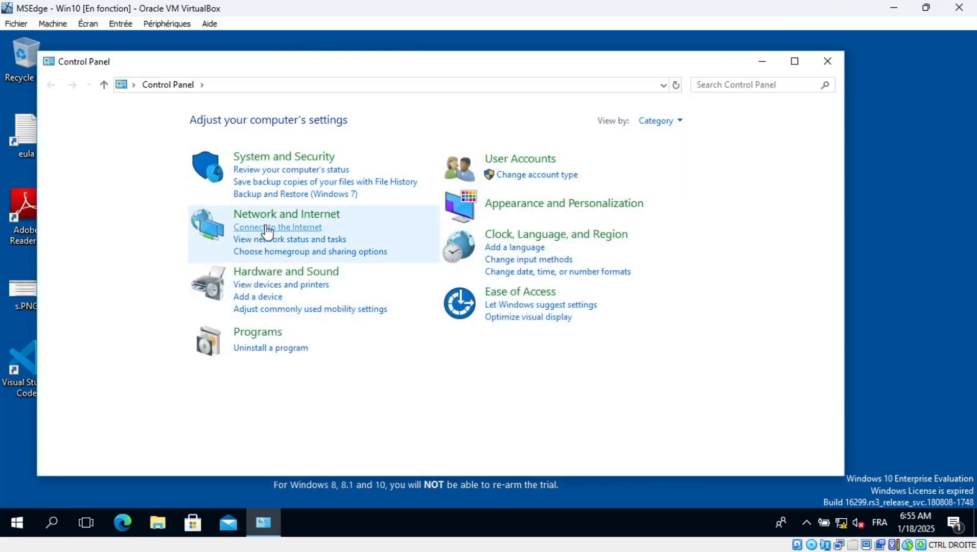
pyautogui.click(267, 217)
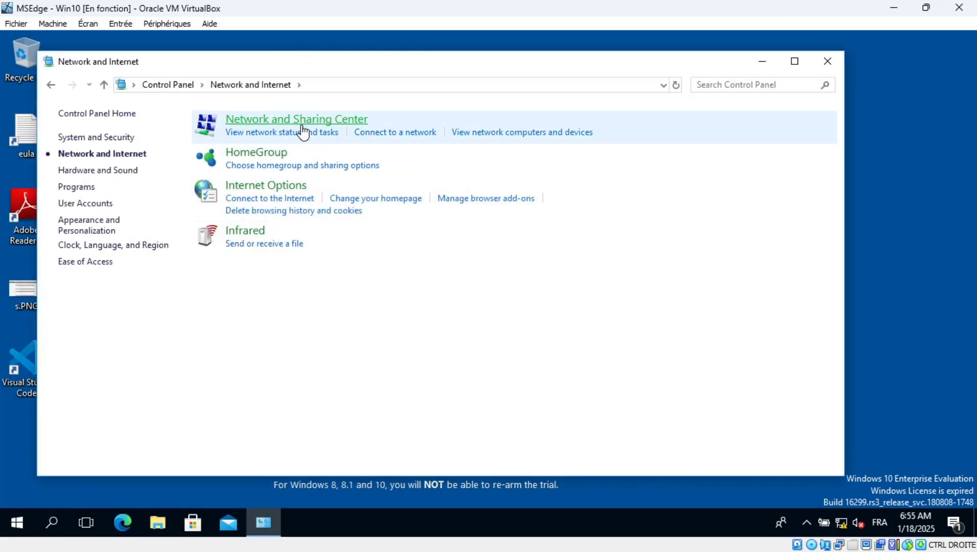
pyautogui.click(303, 121)
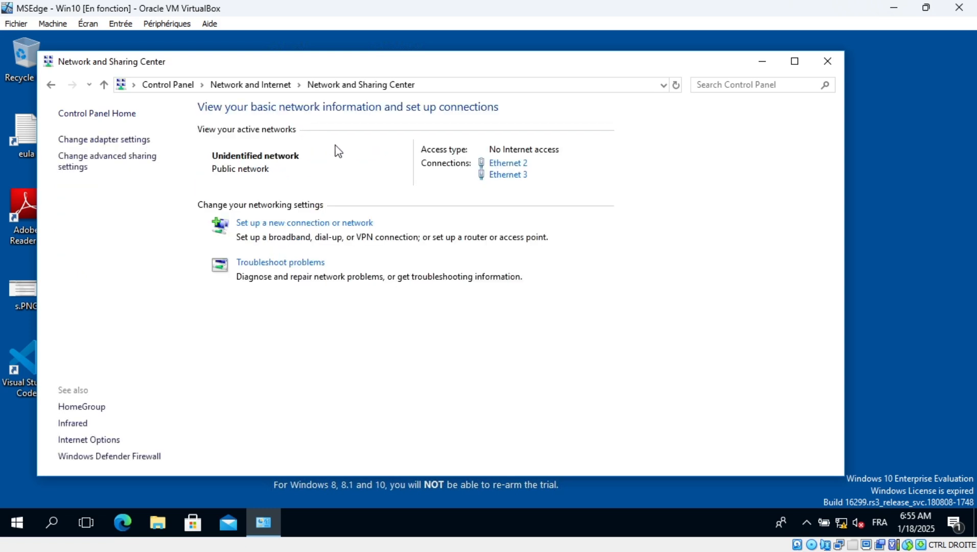
pyautogui.click(144, 141)
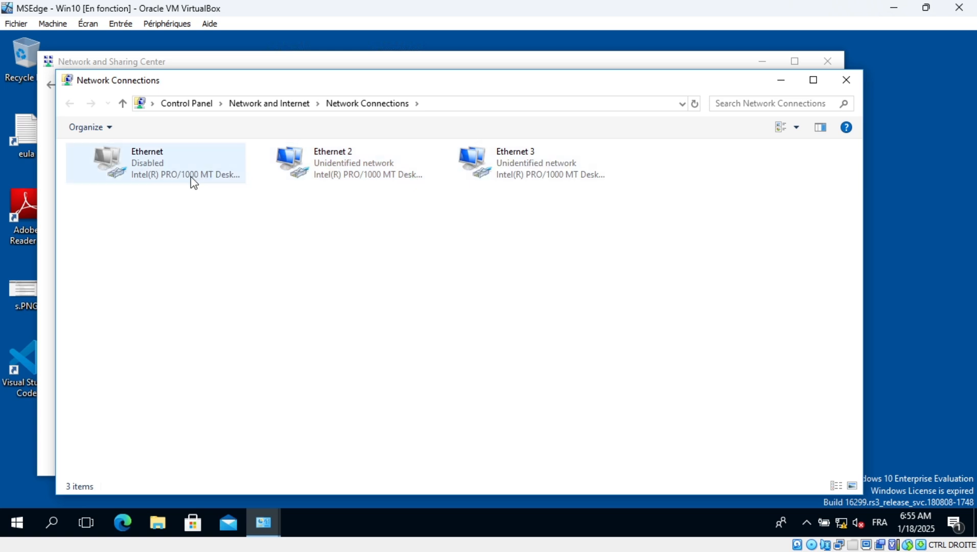
# Check Ethernet 2's IPv4 address 192.168.11.250, close its status windows, and bring up its actions
pyautogui.rightClick(352, 169)
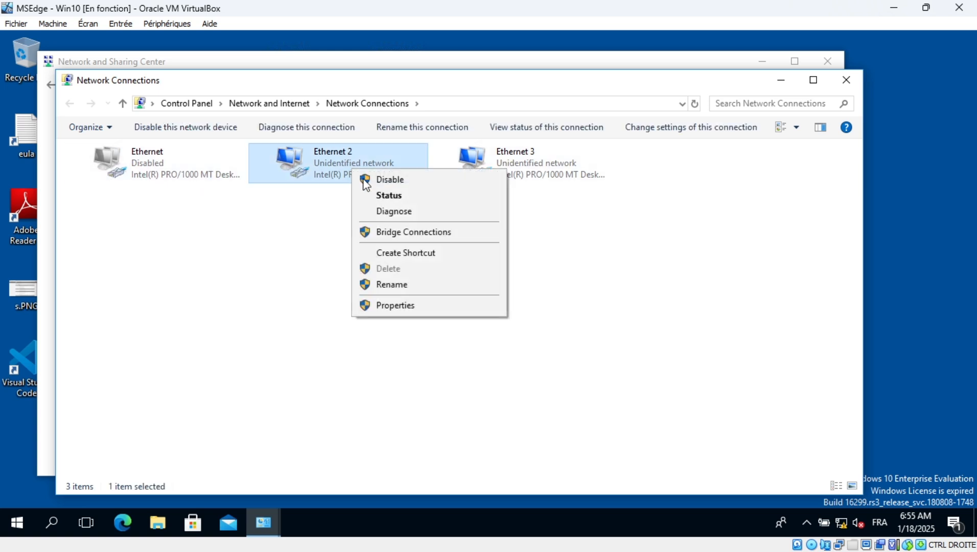
pyautogui.click(390, 197)
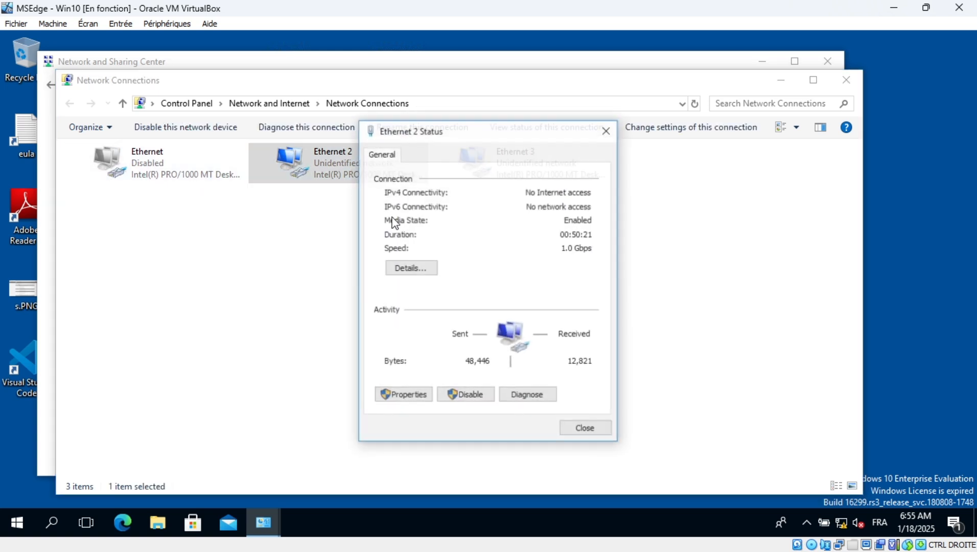
pyautogui.click(411, 268)
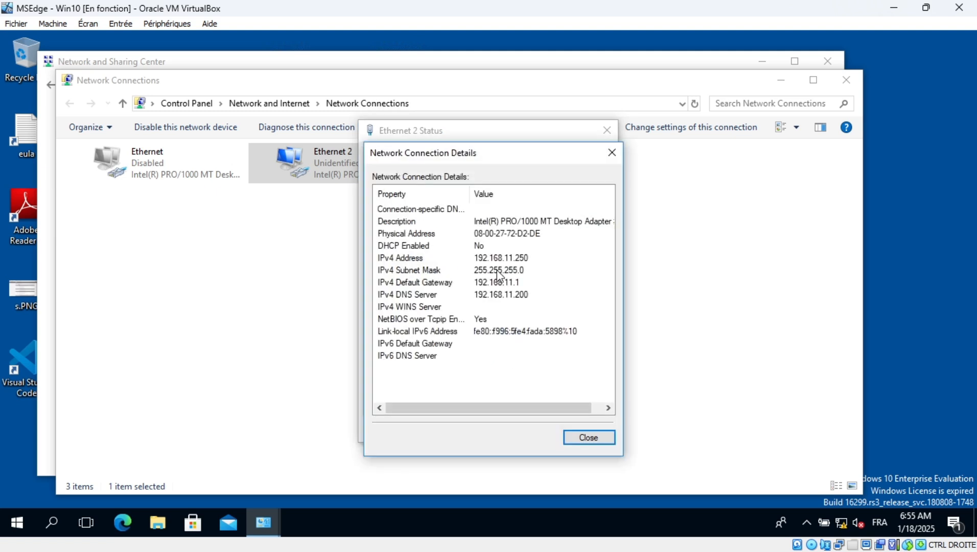
pyautogui.click(480, 260)
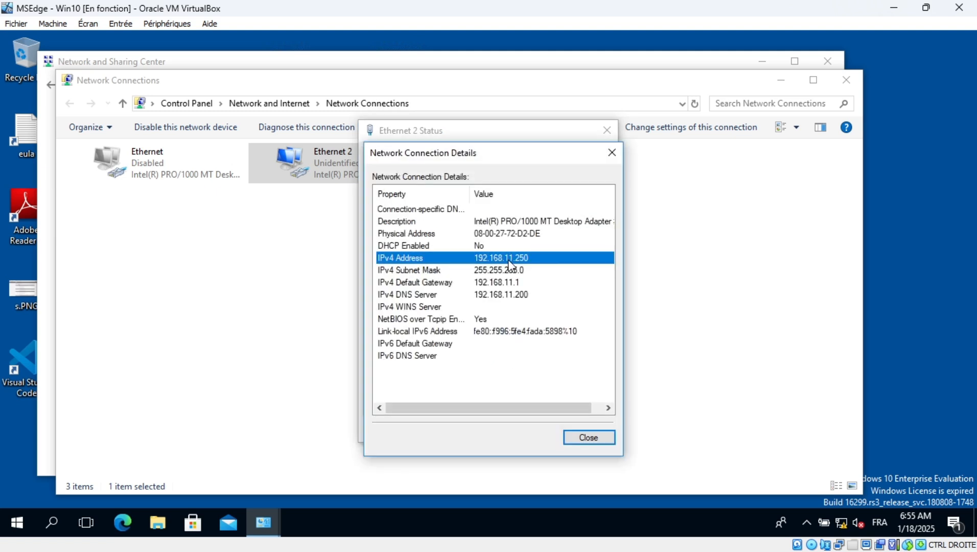
pyautogui.click(612, 152)
pyautogui.click(607, 130)
pyautogui.rightClick(392, 163)
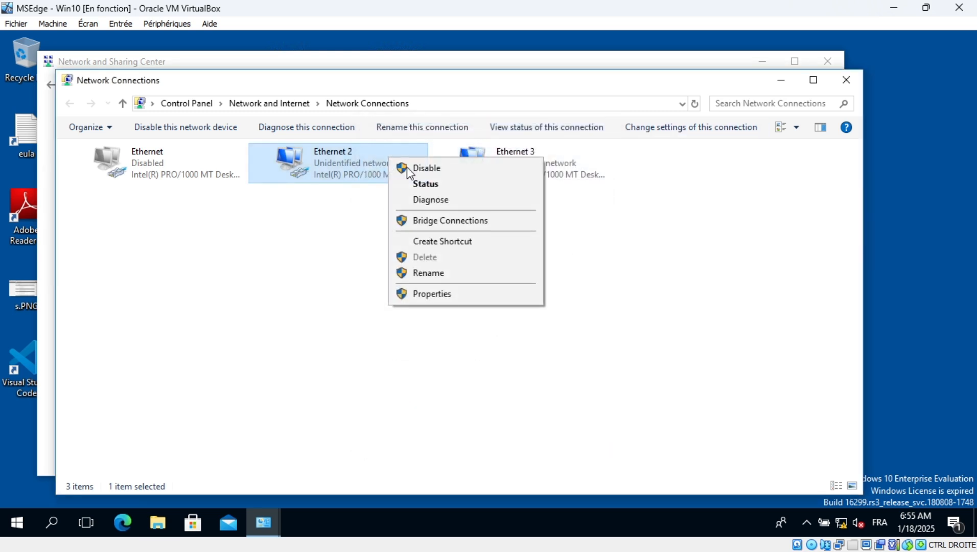
# Review Ethernet 2's static IPv4 settings (192.168.11.250, gateway 192.168.11.1, DNS 192.168.11.200) and close the dialogs
pyautogui.click(444, 294)
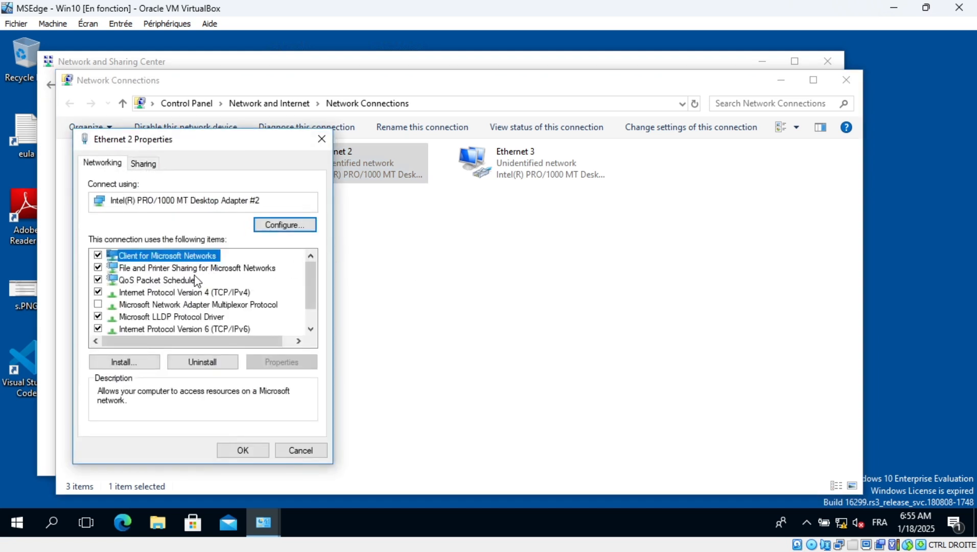
pyautogui.click(193, 292)
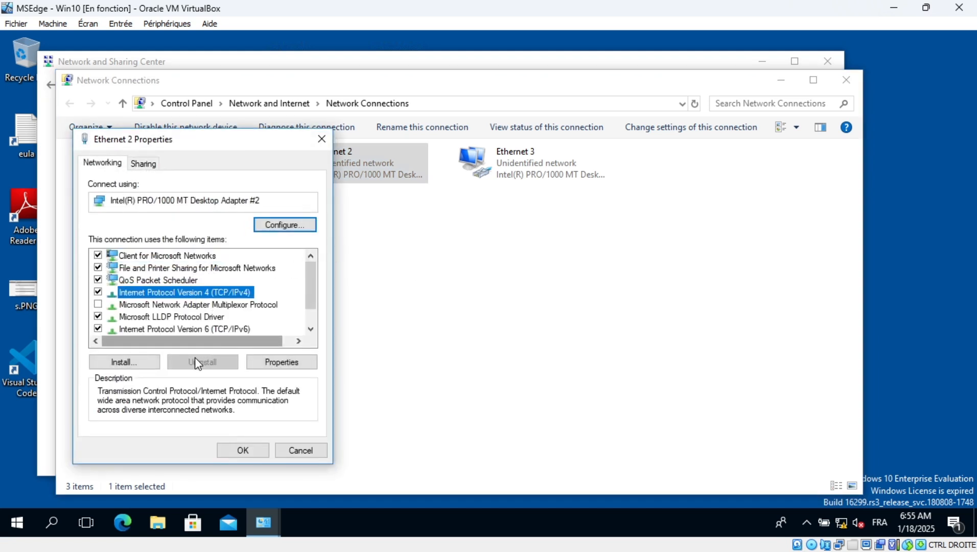
pyautogui.doubleClick(219, 291)
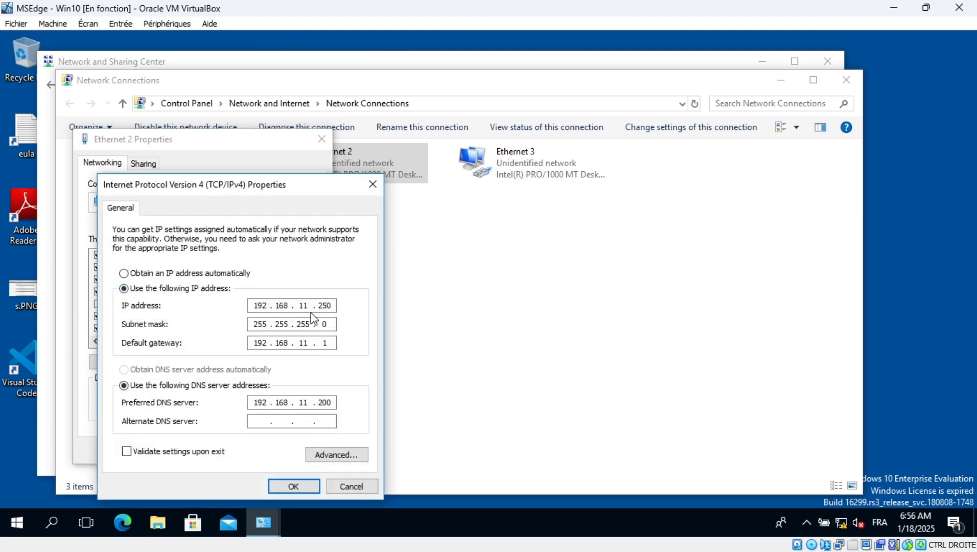
pyautogui.moveTo(286, 189); pyautogui.dragTo(369, 156)
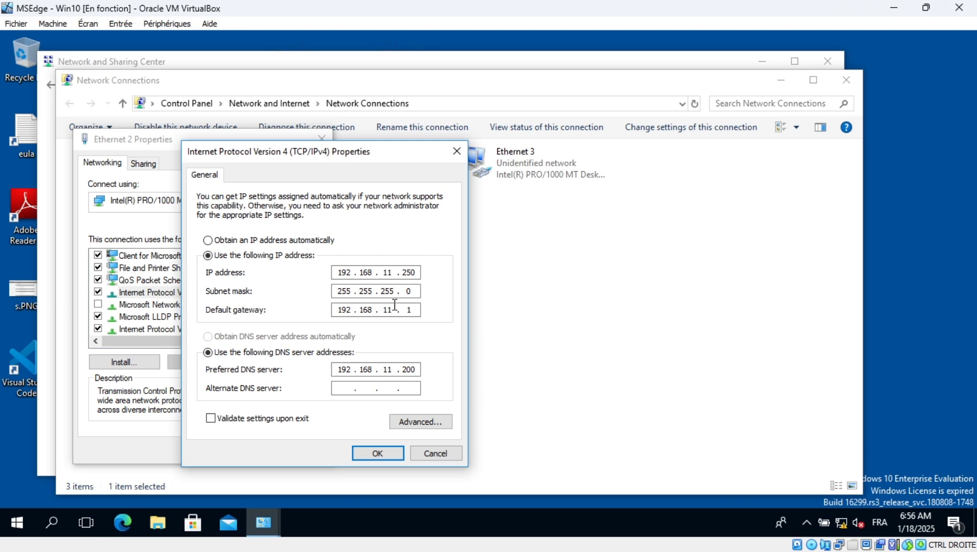
pyautogui.click(457, 153)
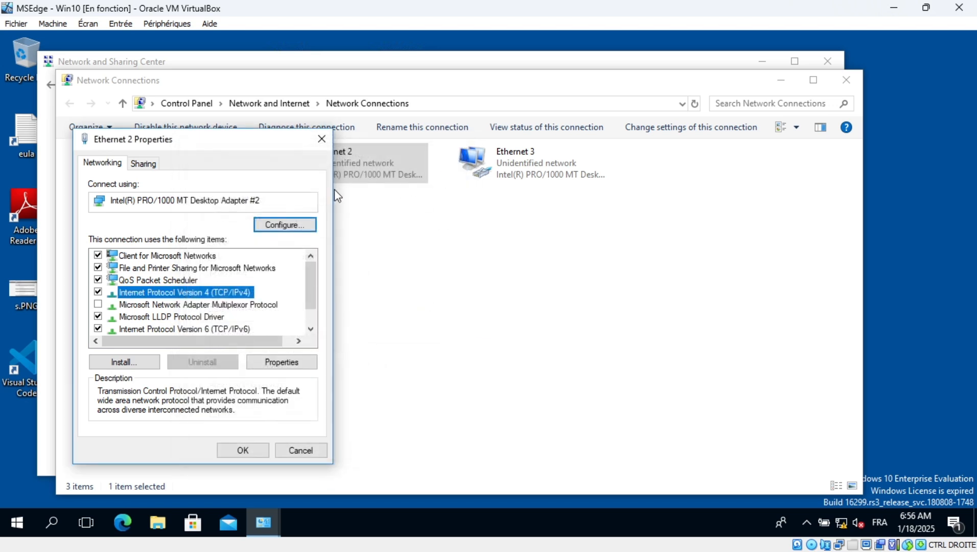
pyautogui.click(242, 448)
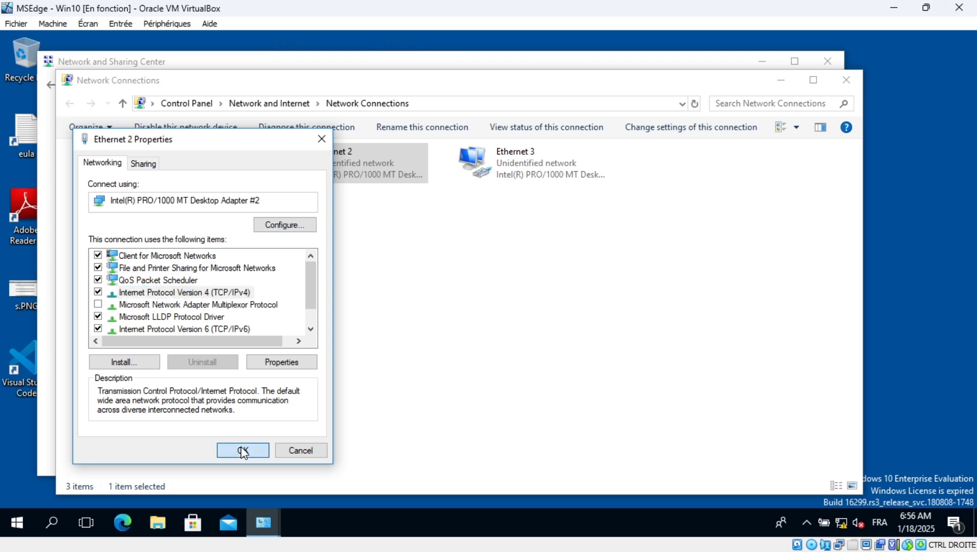
# Open cmd from the Run prompt and ping 192.168.11.200, getting four replies with 0% loss
pyautogui.press('super+r')
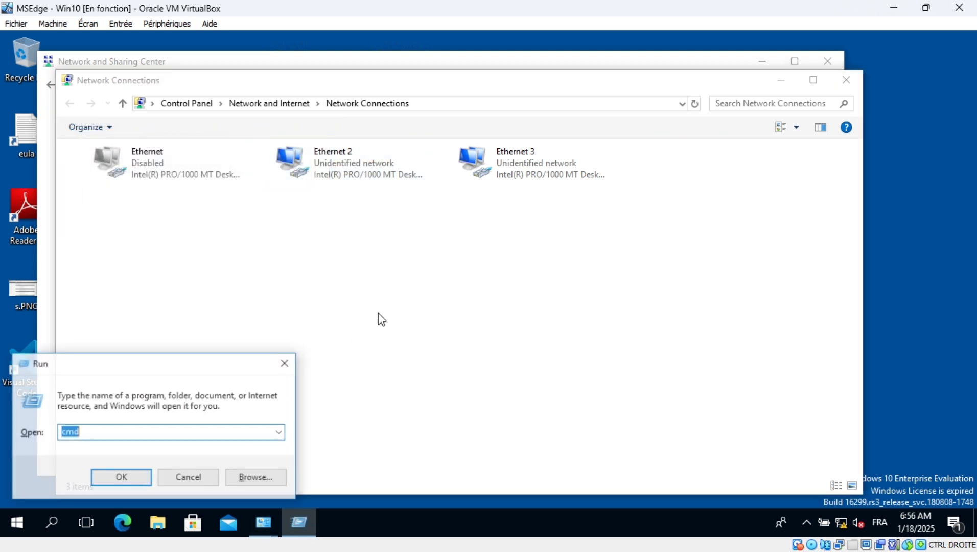
pyautogui.press('Return')
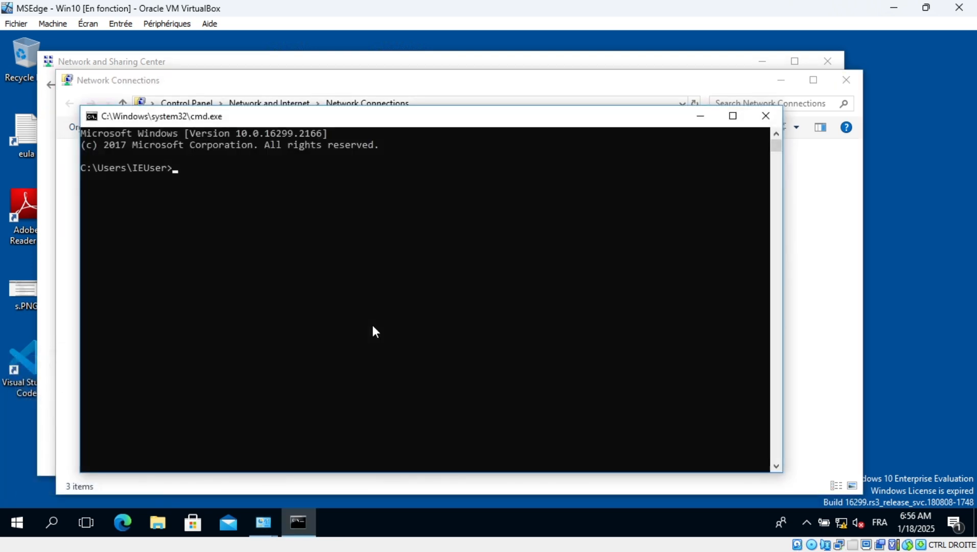
pyautogui.write('ping 192.168.11')
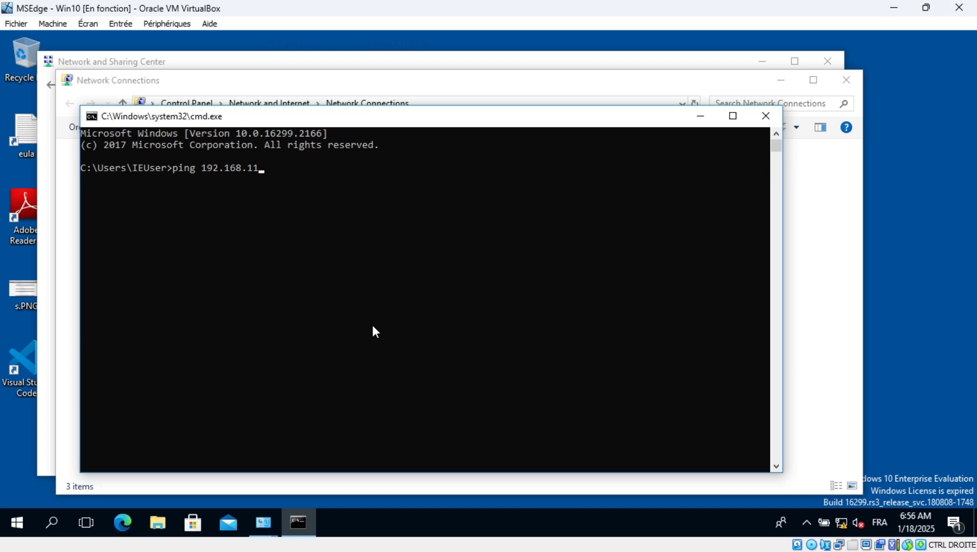
pyautogui.write('.200')
pyautogui.press('Return')
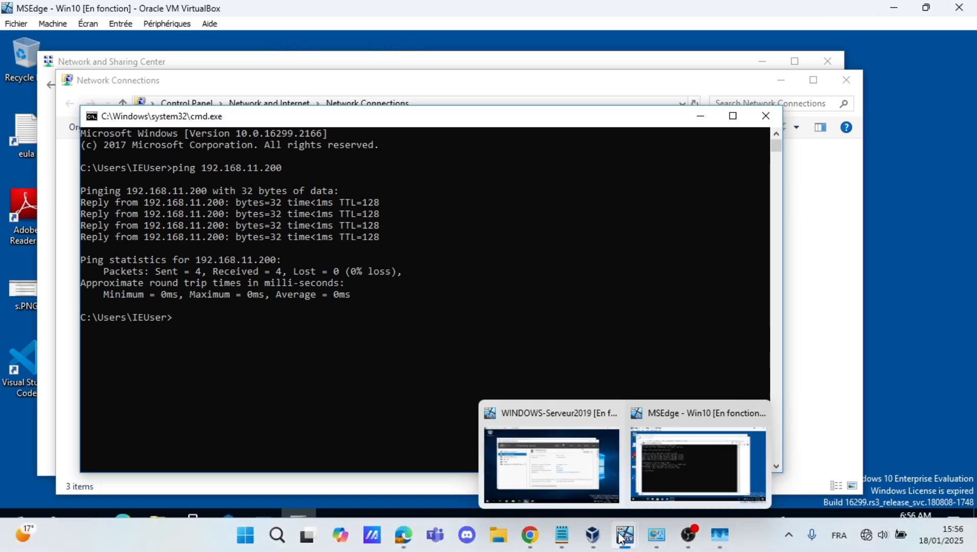
# On the Server 2019 VM, clear cmd with cls, ping client 192.168.11.250, then close the console
pyautogui.click(577, 475)
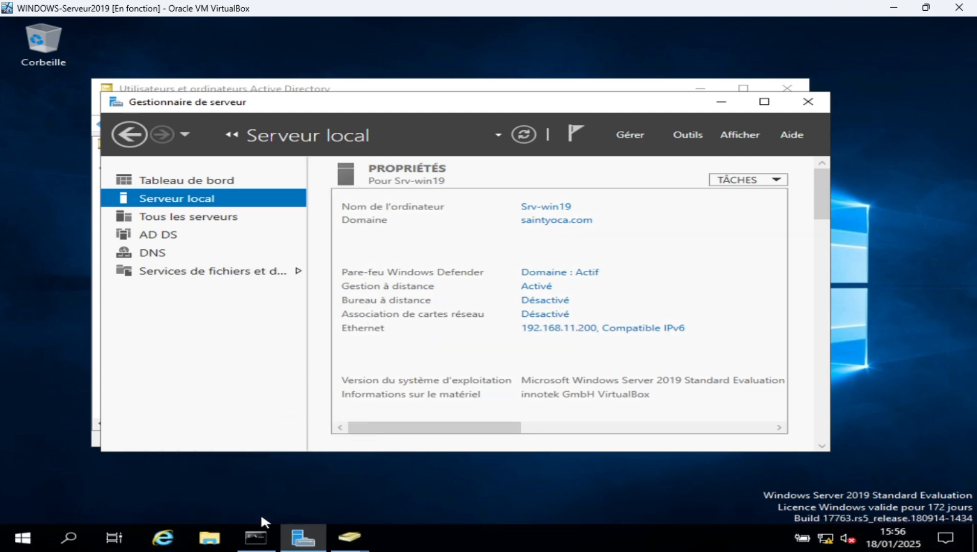
pyautogui.click(256, 534)
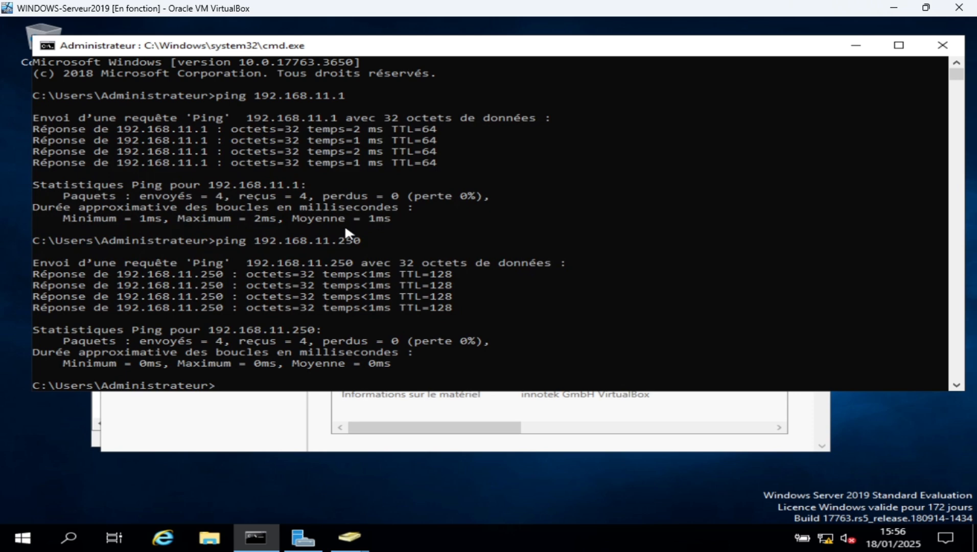
pyautogui.write('cls')
pyautogui.press('Return')
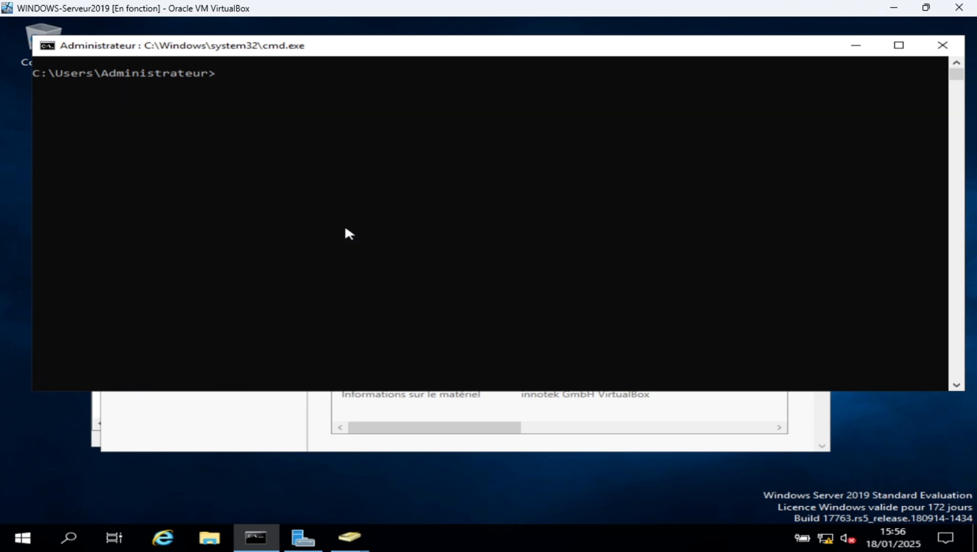
pyautogui.write('ping 192.168.')
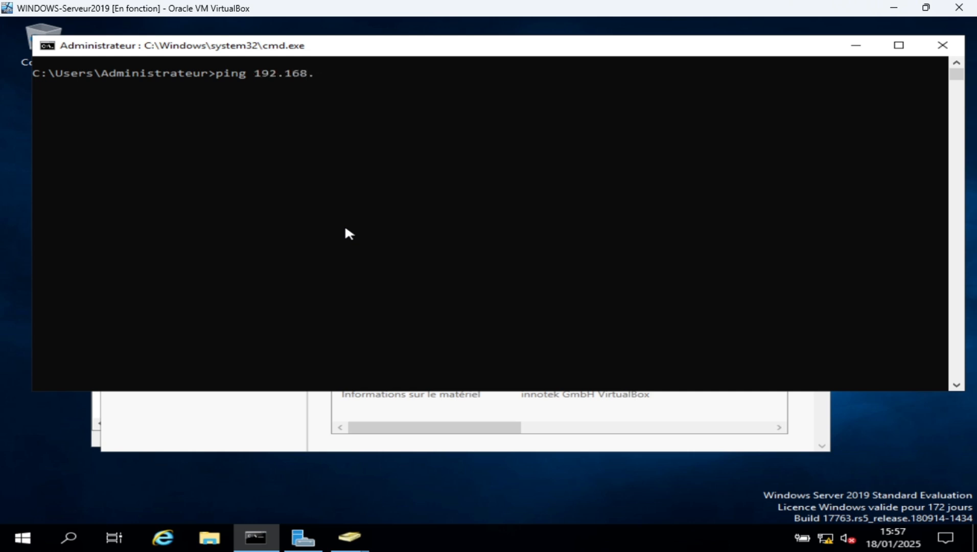
pyautogui.write('11.250')
pyautogui.press('Return')
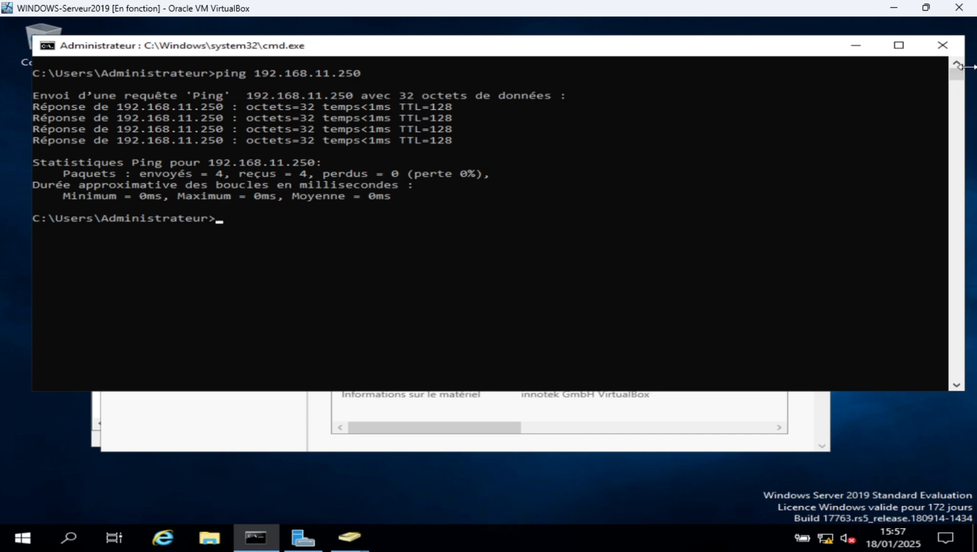
pyautogui.click(943, 45)
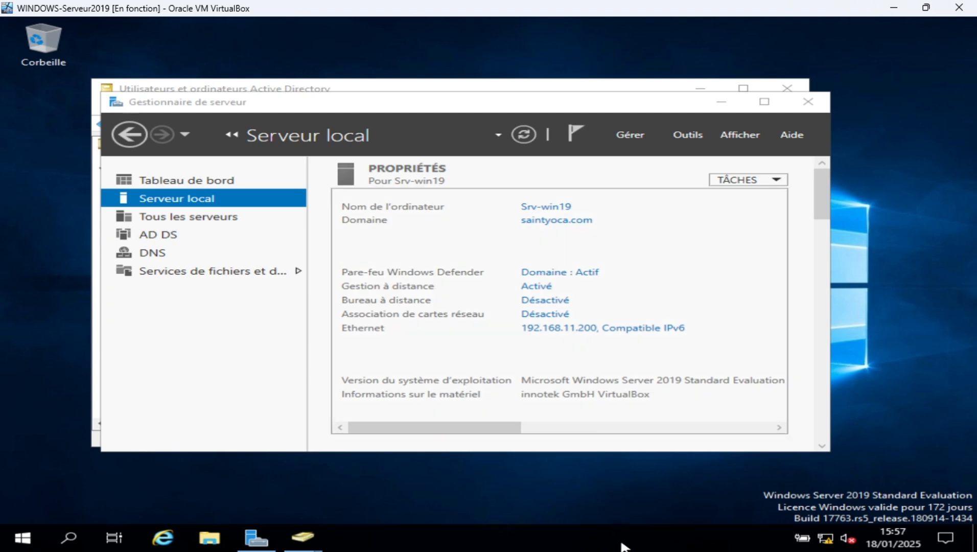
# Back on the Win10 VM, close cmd and Network and Sharing Center and minimize Network Connections
pyautogui.moveTo(632, 525)
pyautogui.moveTo(665, 471)
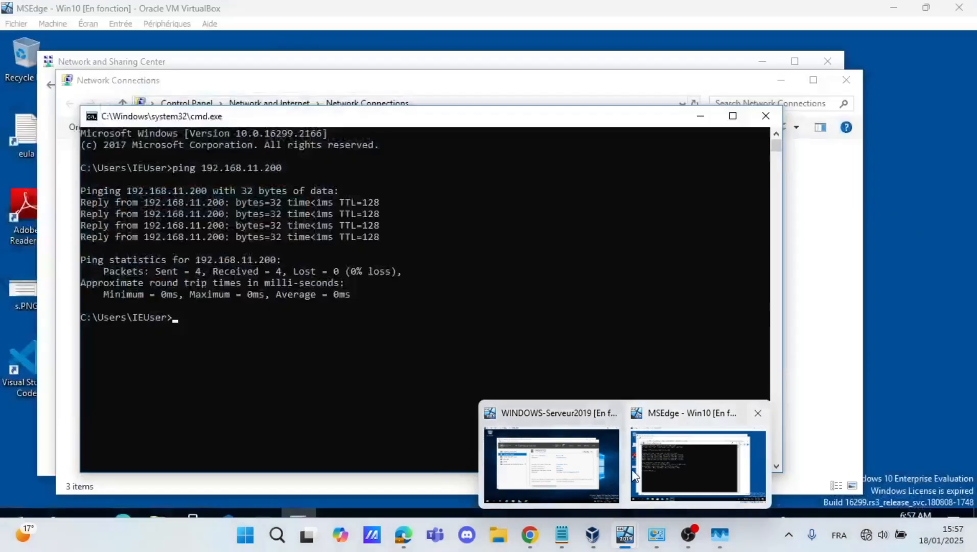
pyautogui.moveTo(591, 474)
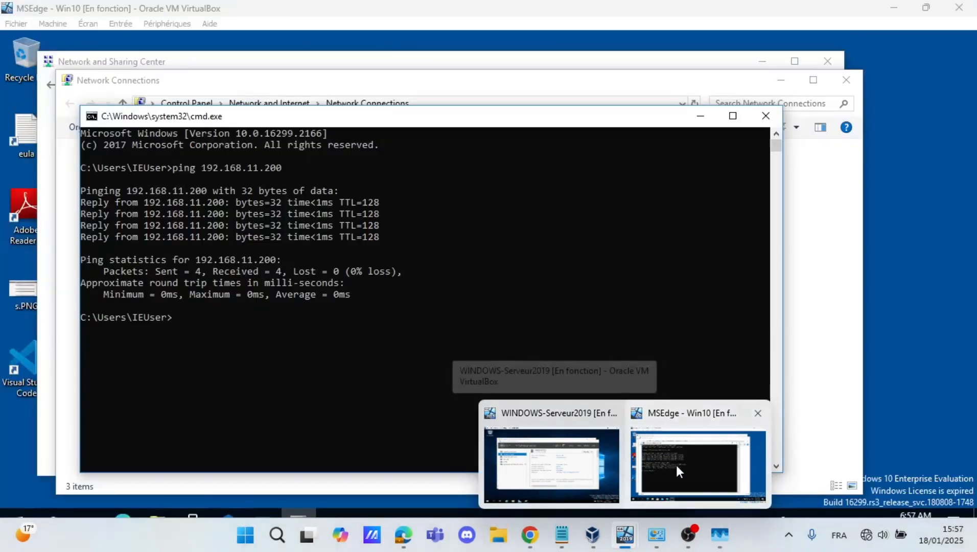
pyautogui.click(676, 466)
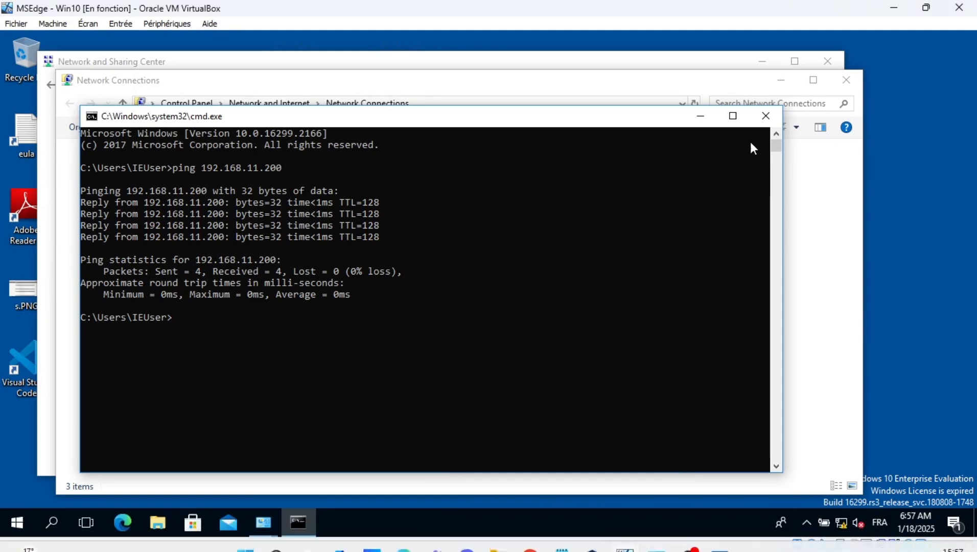
pyautogui.click(775, 121)
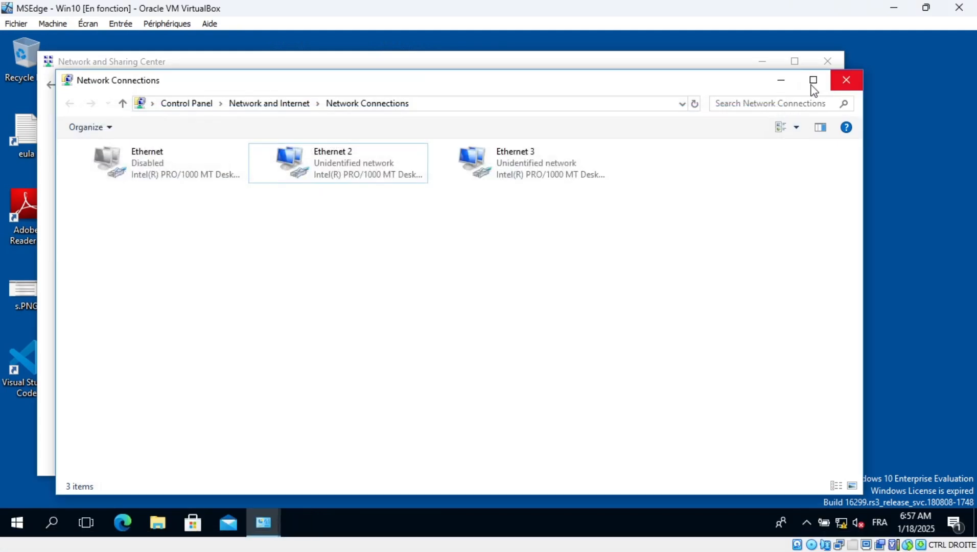
pyautogui.click(786, 88)
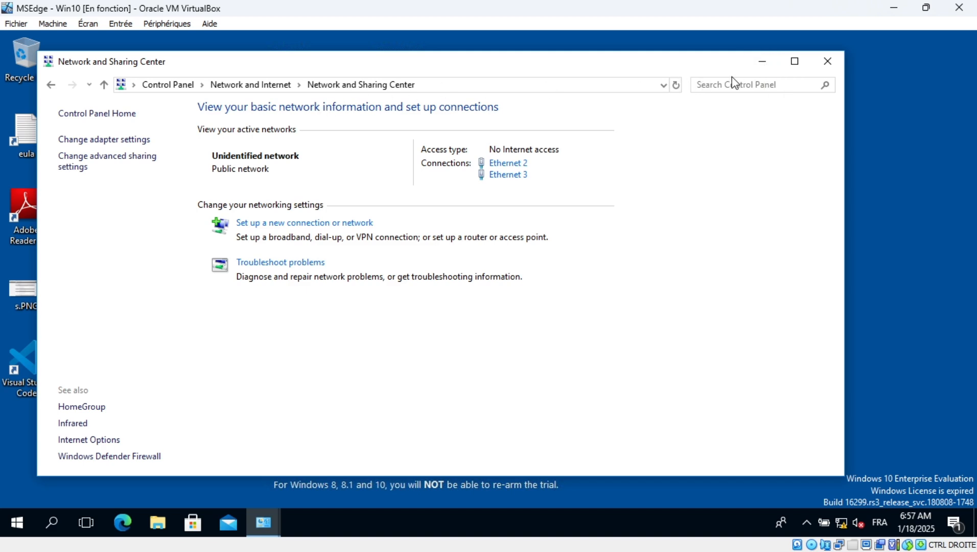
pyautogui.click(820, 59)
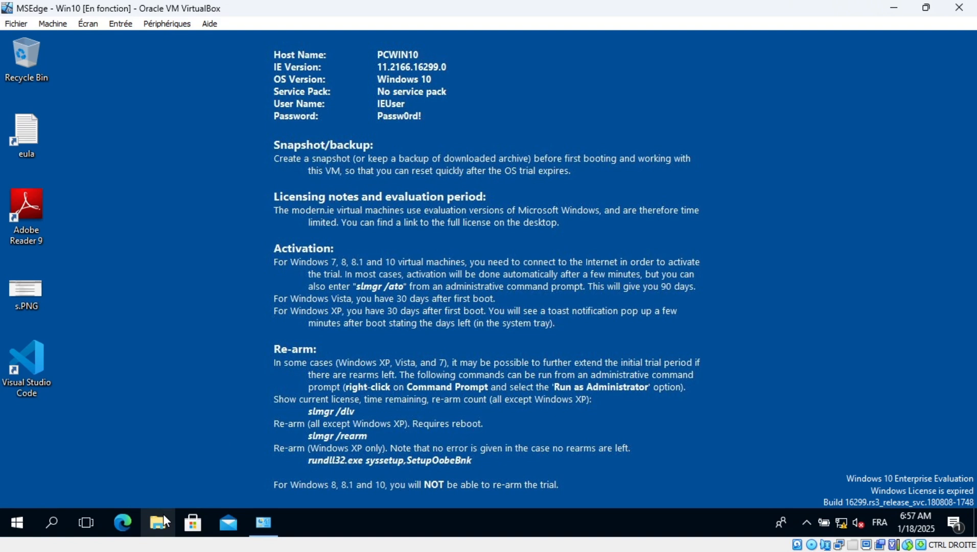
# Open This PC's Properties in File Explorer to show computer name PCWIN10 in WORKGROUP
pyautogui.click(164, 514)
pyautogui.click(73, 326)
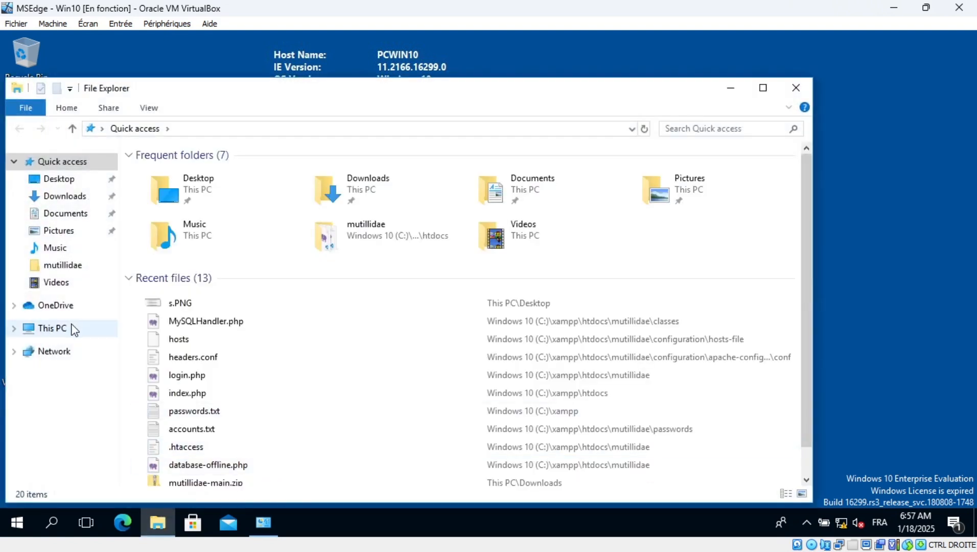
pyautogui.rightClick(72, 328)
pyautogui.click(116, 312)
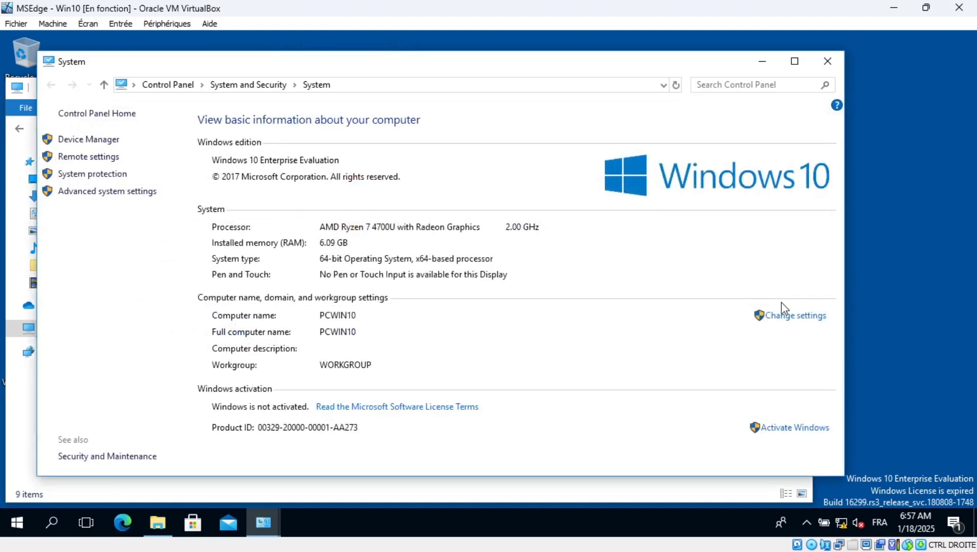
# Rename the computer from PCWIN10 to YS-PC01 and set it as a member of domain saintyoca.com
pyautogui.click(775, 317)
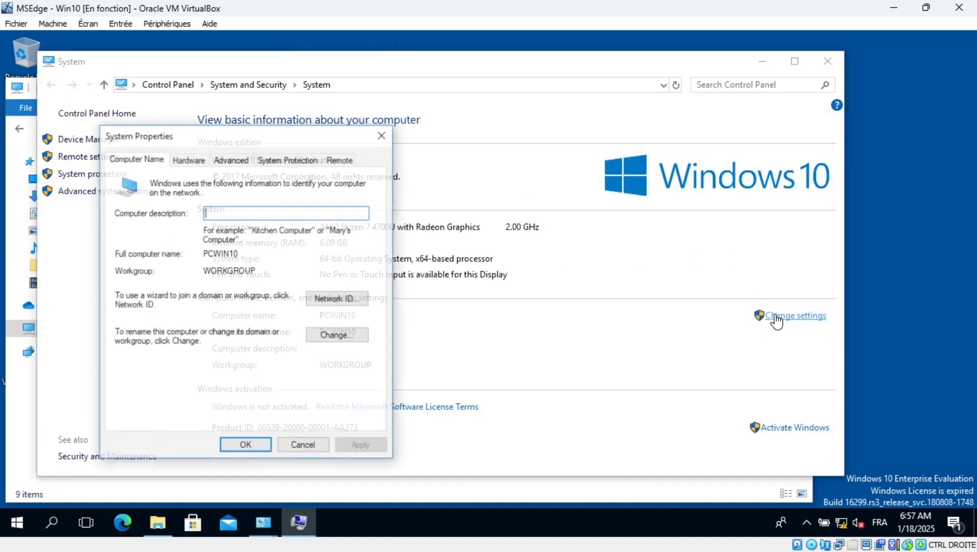
pyautogui.click(342, 336)
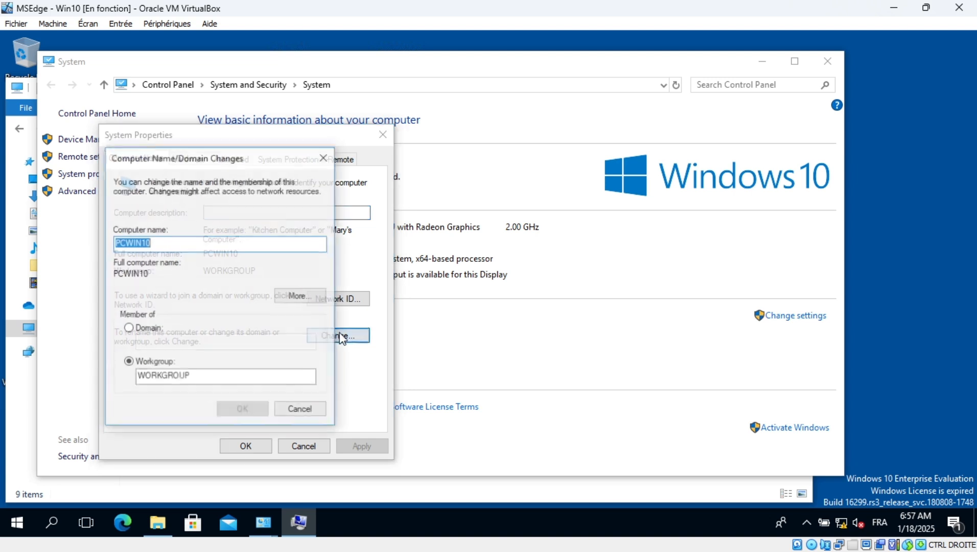
pyautogui.click(196, 246)
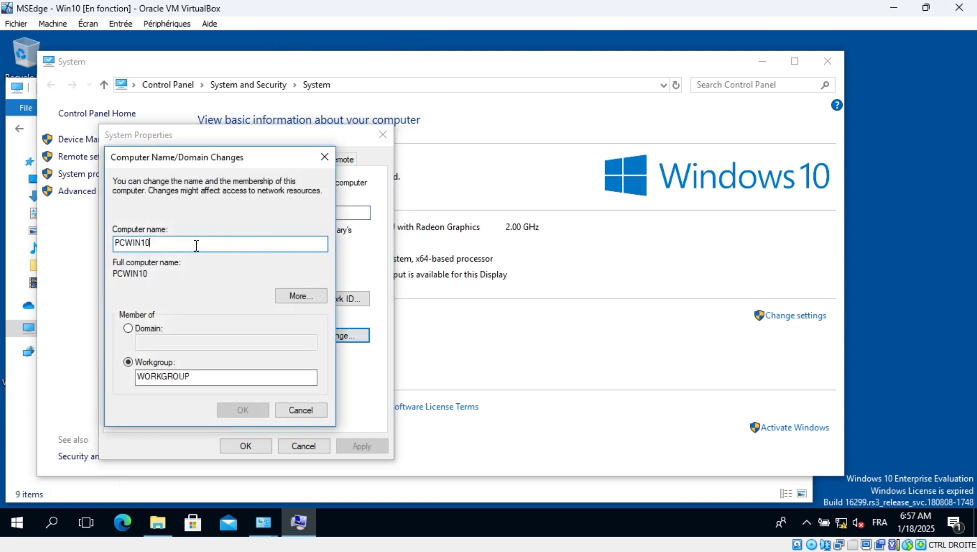
pyautogui.doubleClick(196, 246)
pyautogui.write('YS')
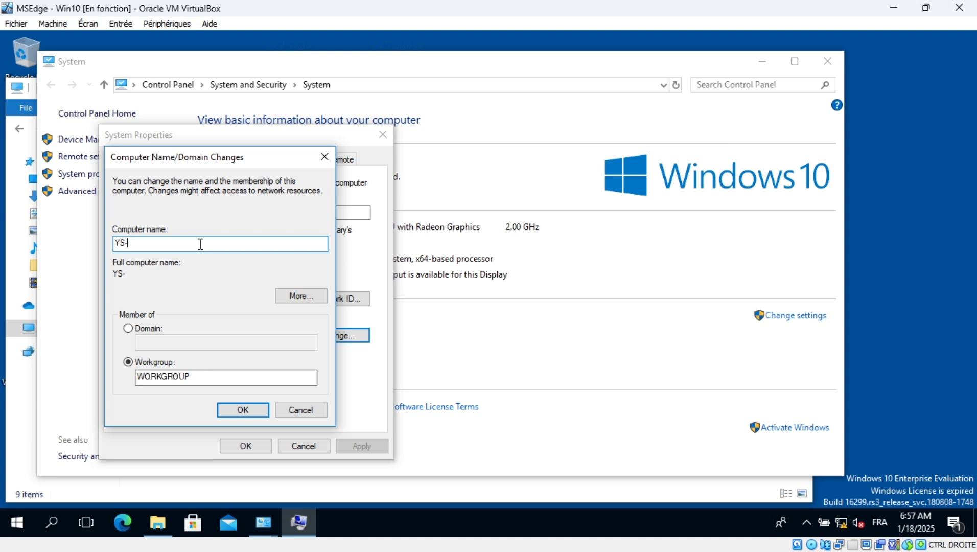
pyautogui.write('-PC01')
pyautogui.click(128, 328)
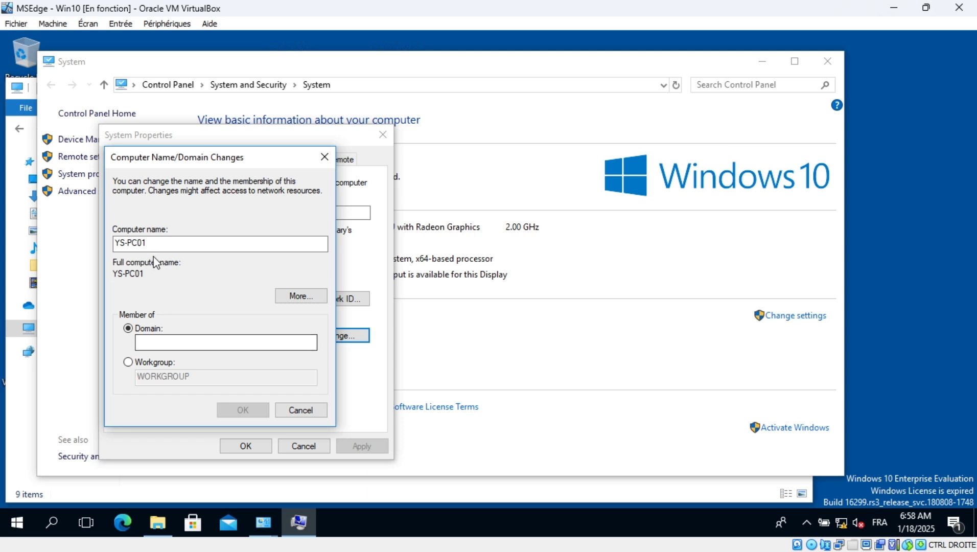
pyautogui.click(142, 243)
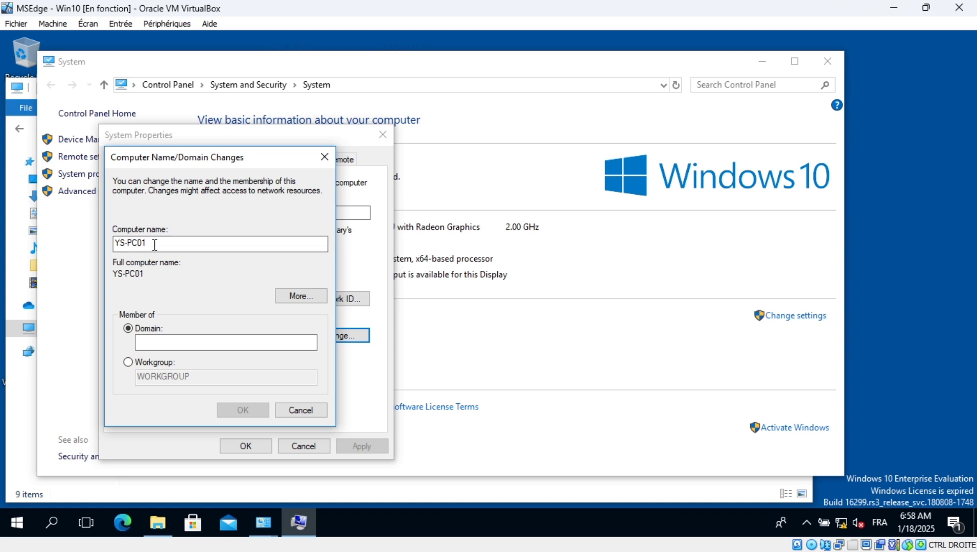
pyautogui.click(181, 342)
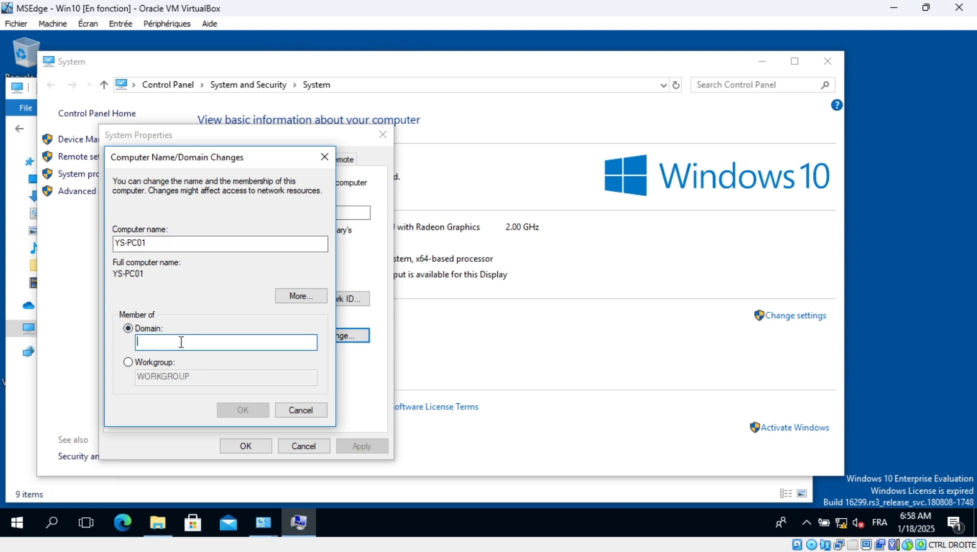
pyautogui.write('saintyoca.com')
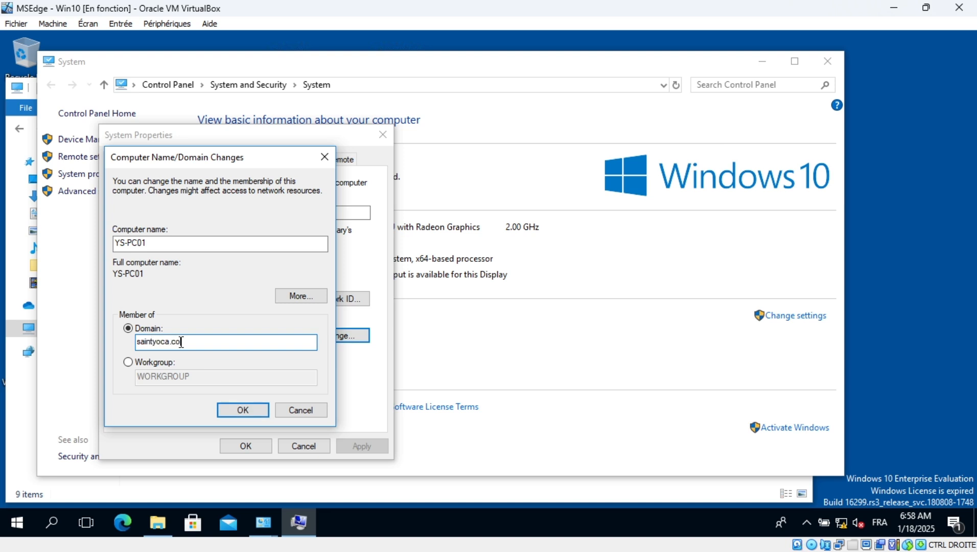
pyautogui.click(249, 409)
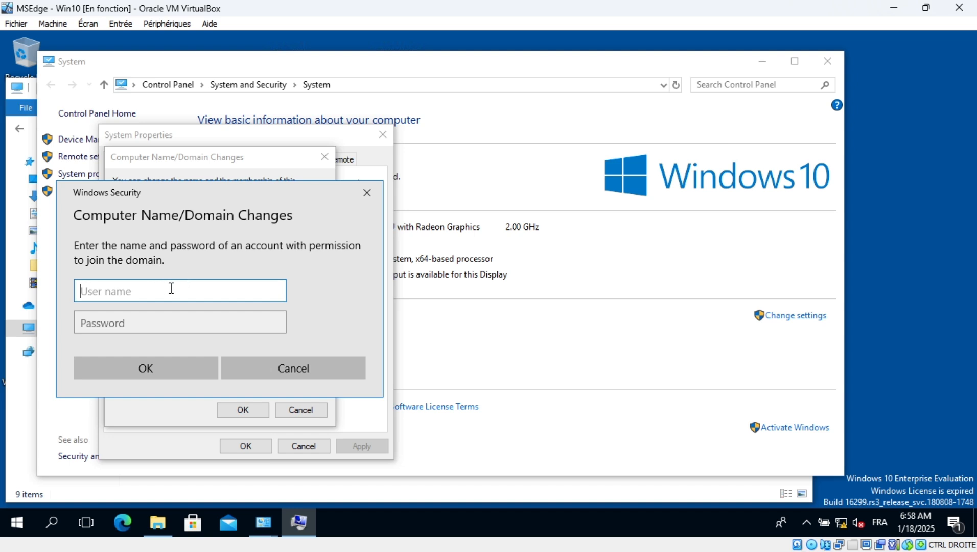
# Authorise the domain join with the domain administrator account's user name and password
pyautogui.write('administrateur')
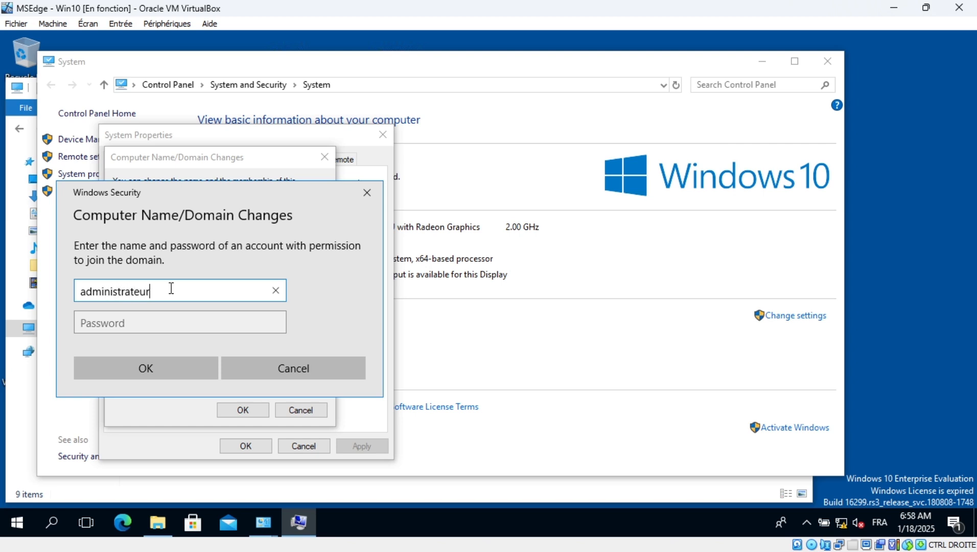
pyautogui.click(171, 331)
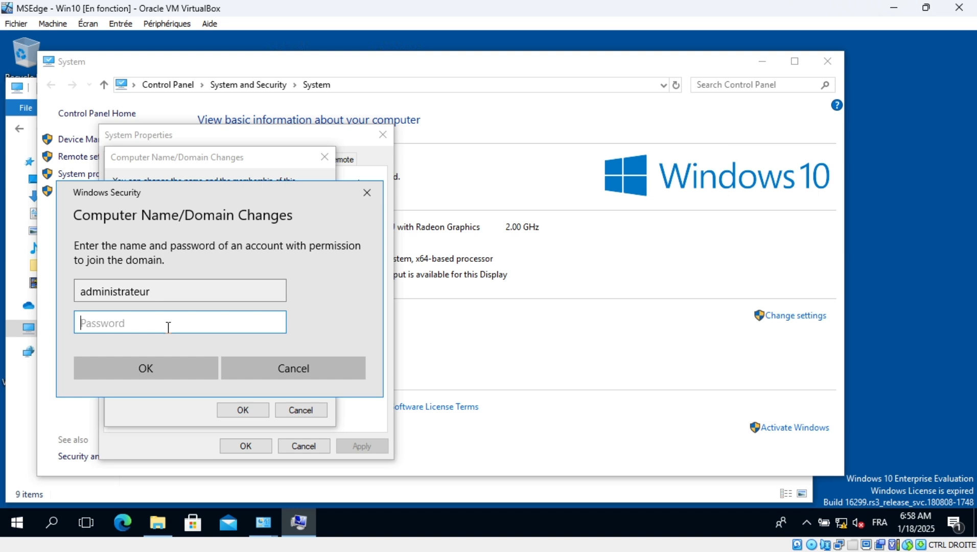
pyautogui.write('Password1')
pyautogui.click(161, 366)
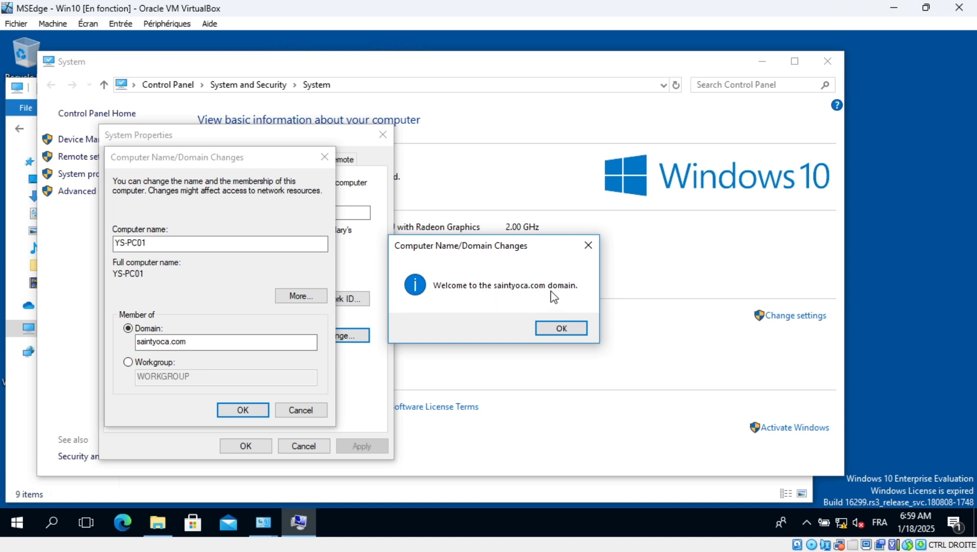
# Dismiss the welcome, DNS name-change error and restart-required messages, then close System Properties
pyautogui.click(561, 328)
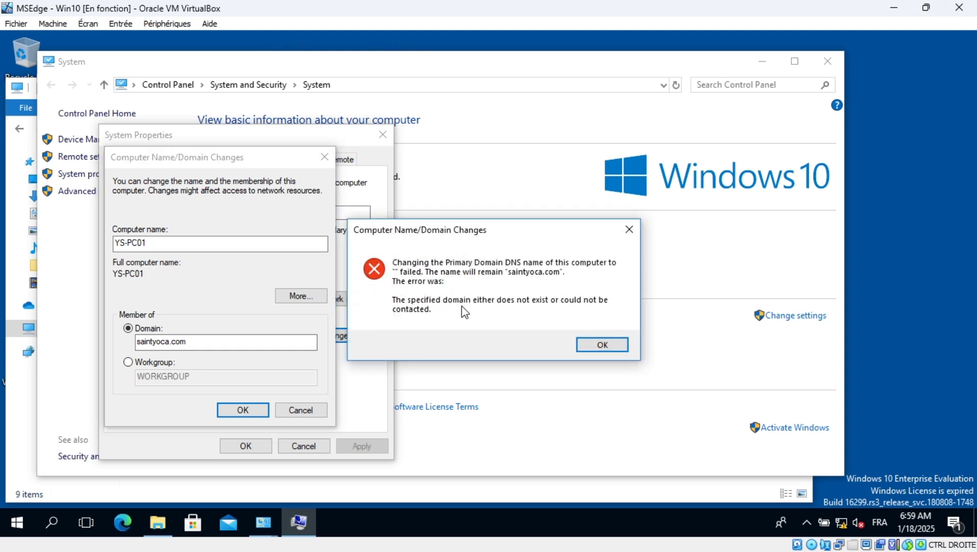
pyautogui.click(601, 346)
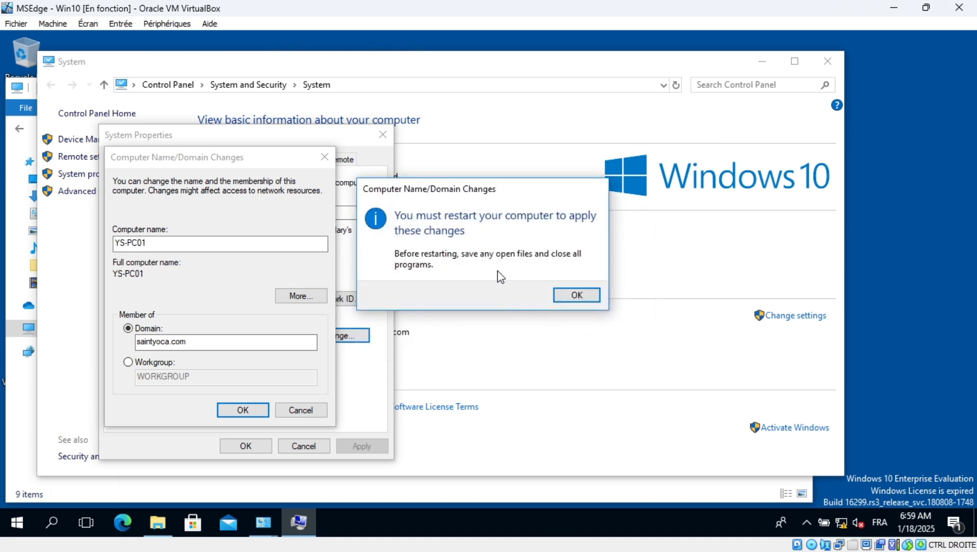
pyautogui.click(576, 296)
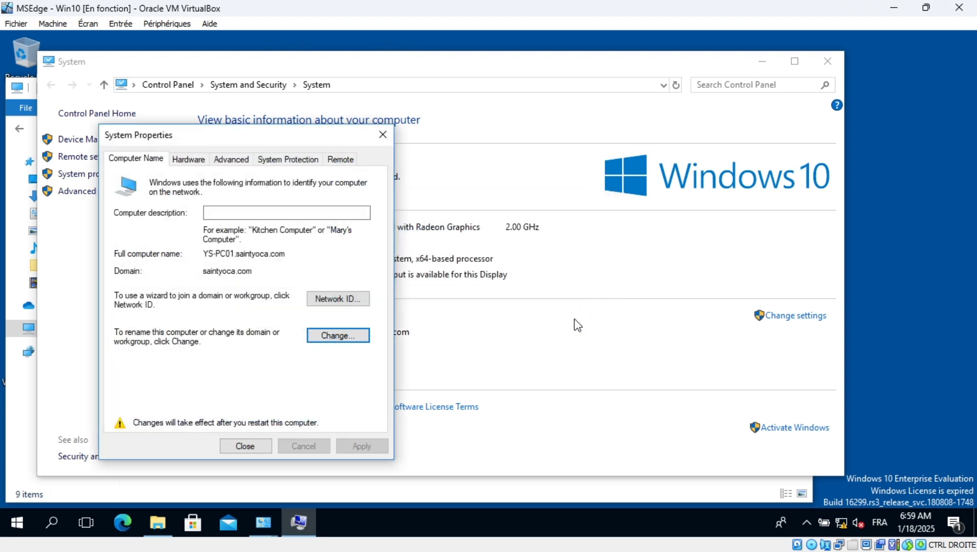
pyautogui.click(383, 135)
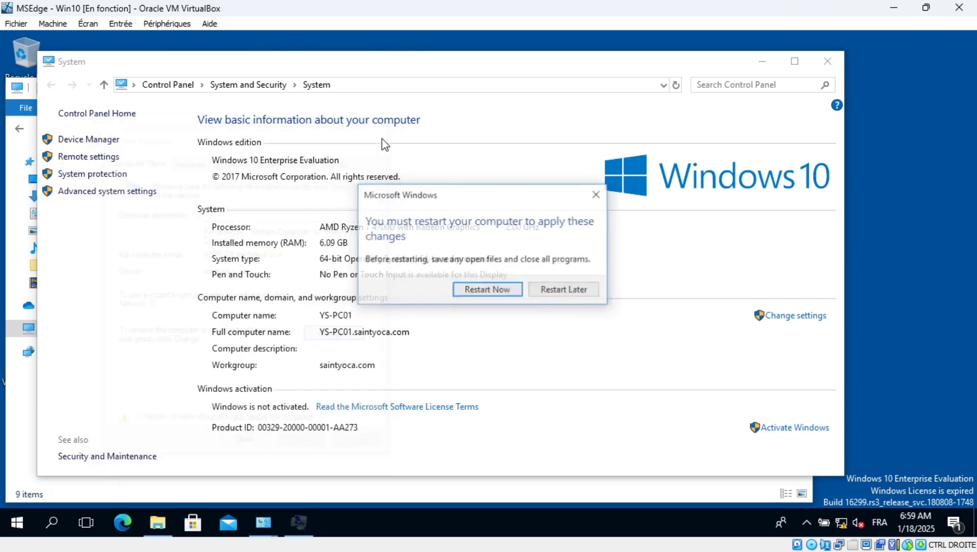
# Restart Windows now and dismiss the lock screen after reboot to reach sign-in
pyautogui.click(506, 292)
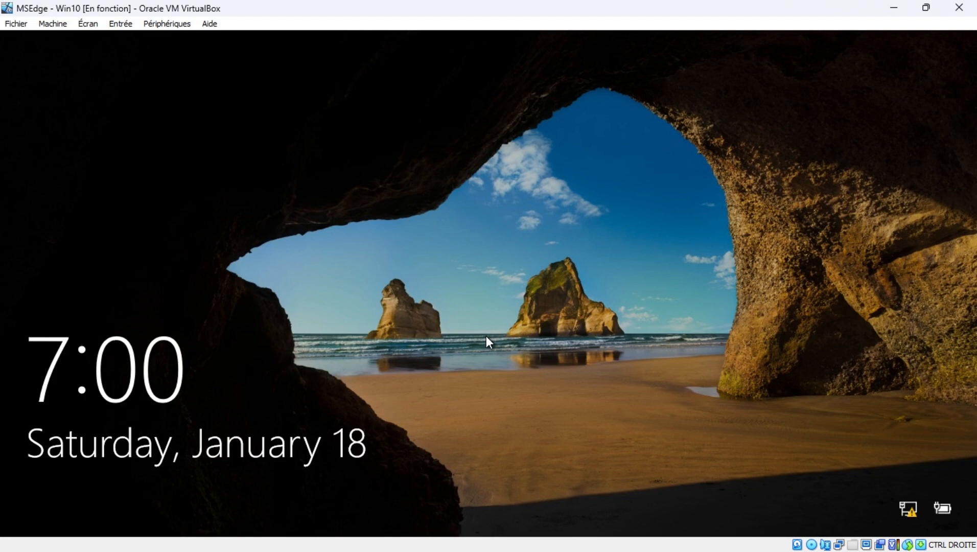
pyautogui.click(486, 336)
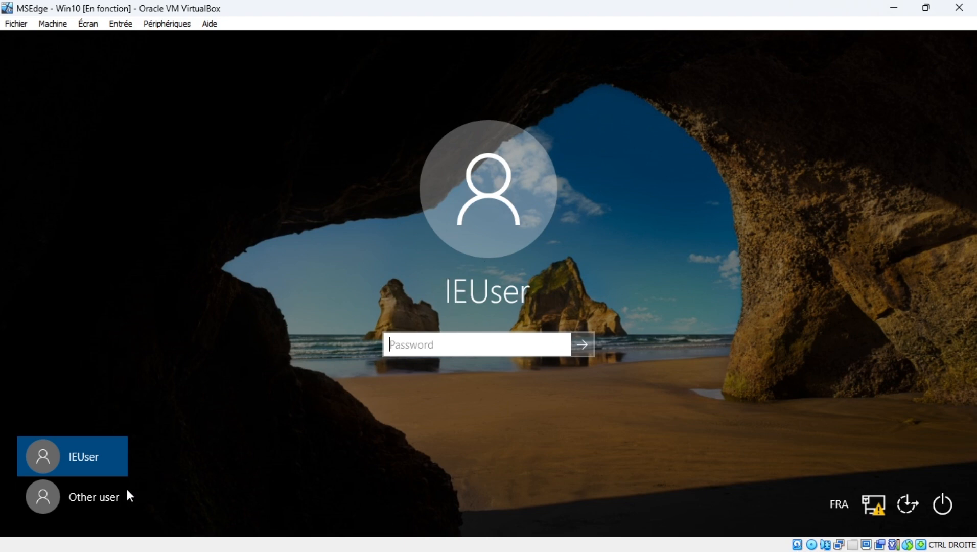
# Choose Other user and enter the domain user's name for SAINTYOCA, fixing typos
pyautogui.click(102, 497)
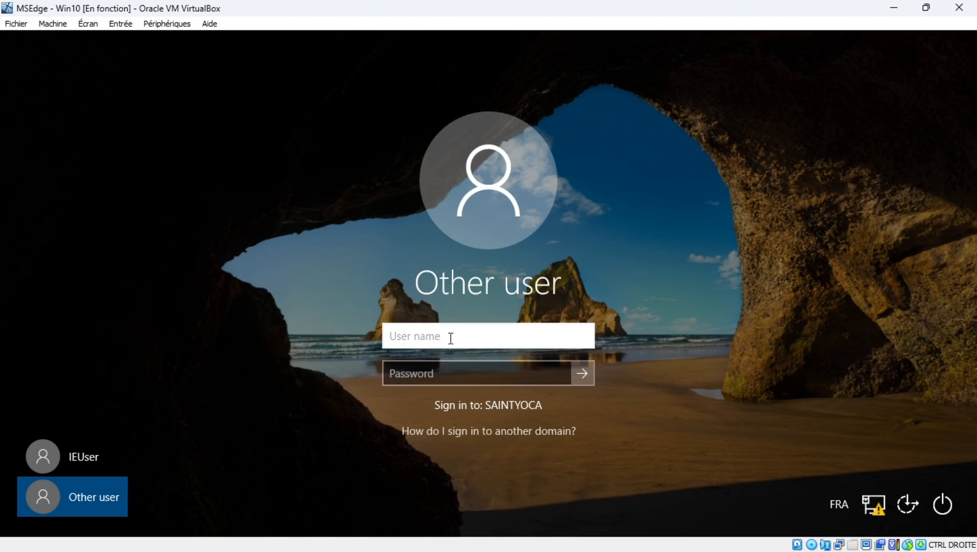
pyautogui.write('cristianoronaldo')
pyautogui.click(429, 338)
pyautogui.write('.')
# Enter the user's password, dismiss the incorrect-password error, and retype the password
pyautogui.click(464, 367)
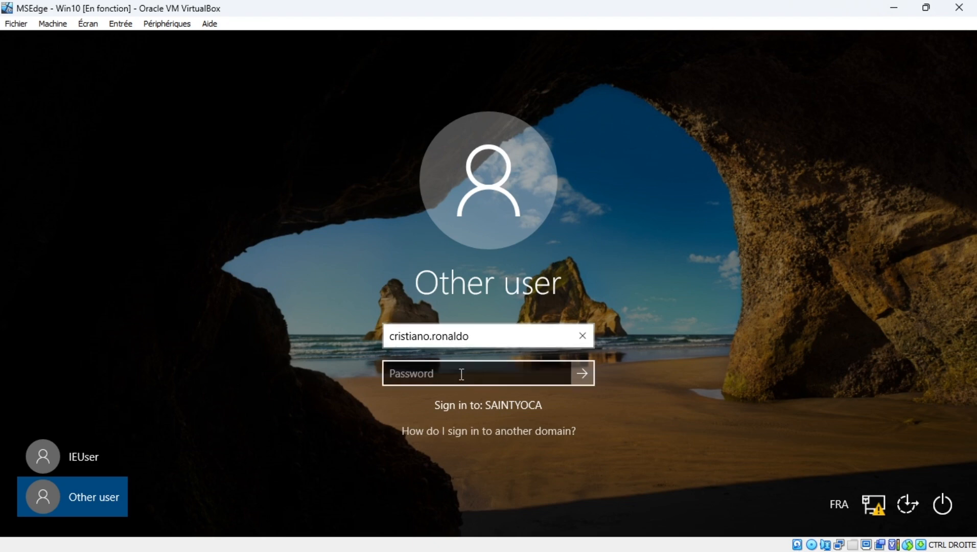
pyautogui.click(462, 374)
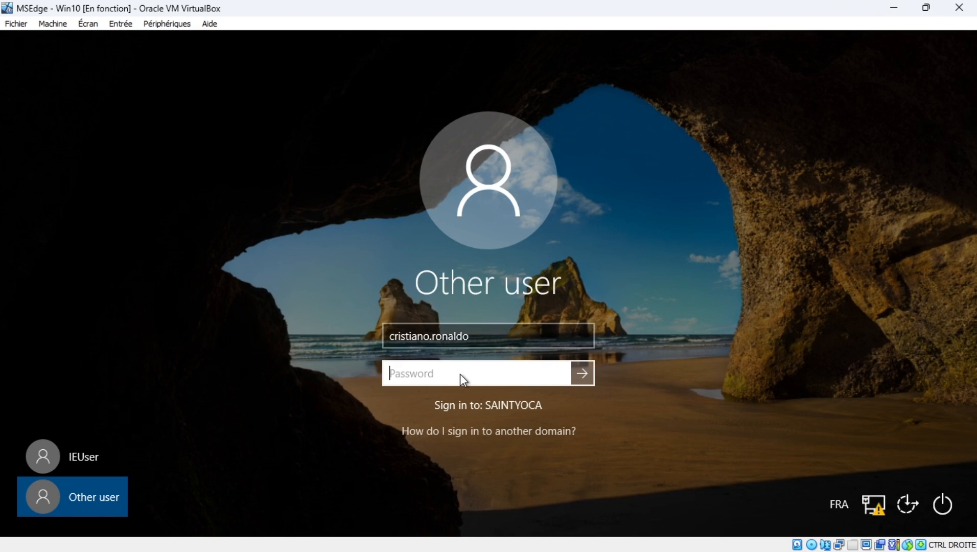
pyautogui.write('P••••••••••')
pyautogui.press('Return')
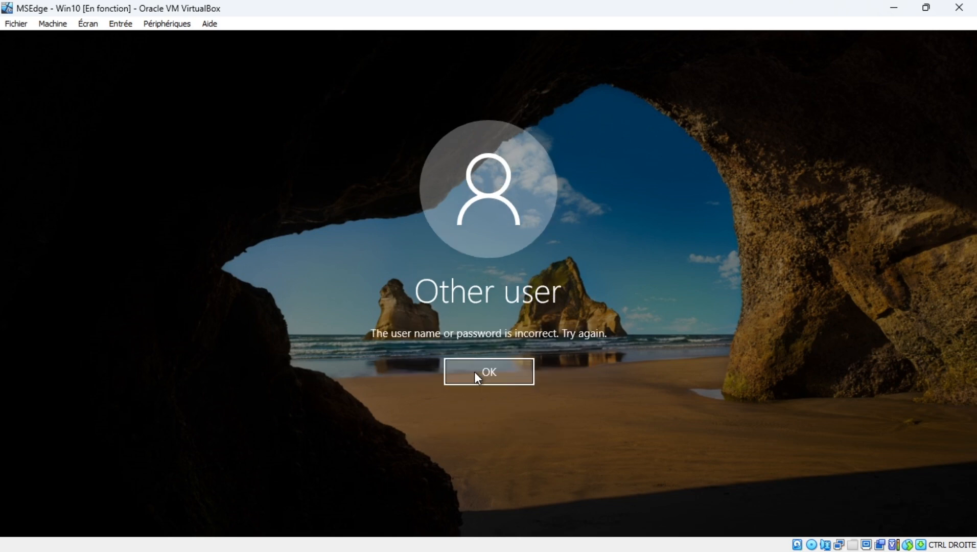
pyautogui.click(493, 373)
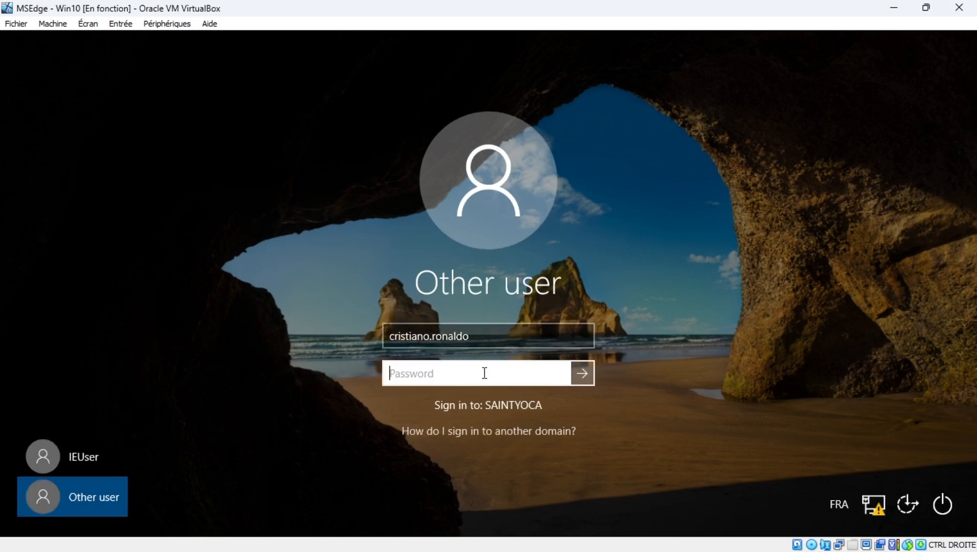
pyautogui.write('•••••••')
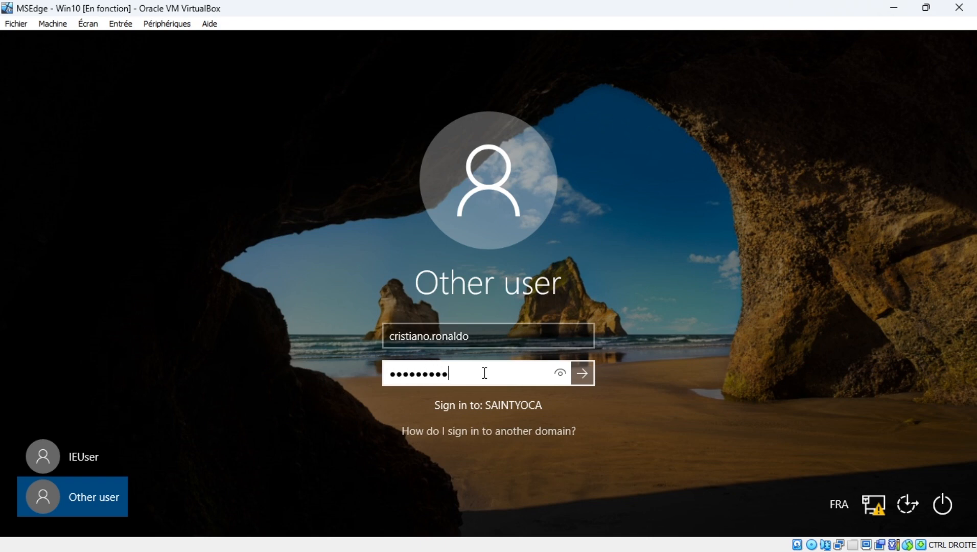
# Submit the domain credentials, then cancel the password change form that appears
pyautogui.press('Return')
pyautogui.click(443, 386)
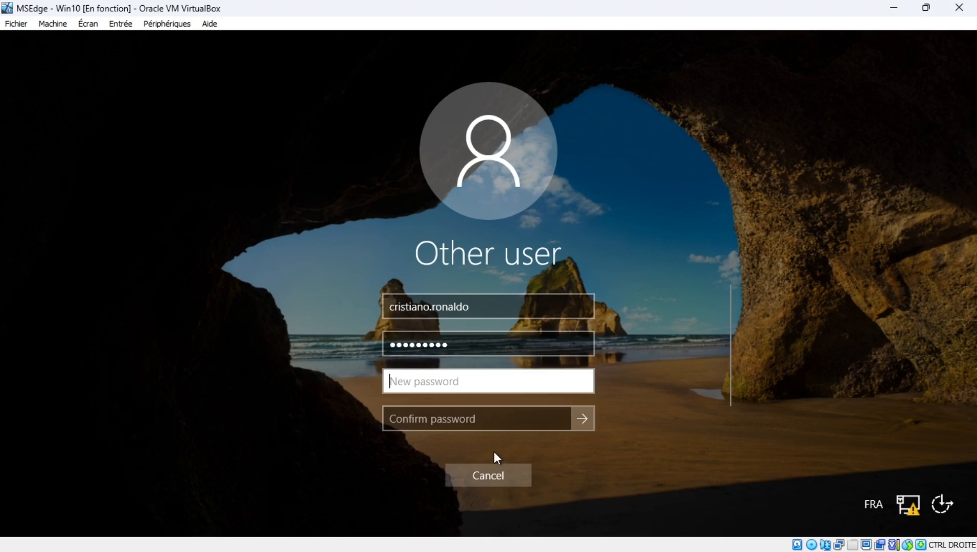
pyautogui.click(500, 475)
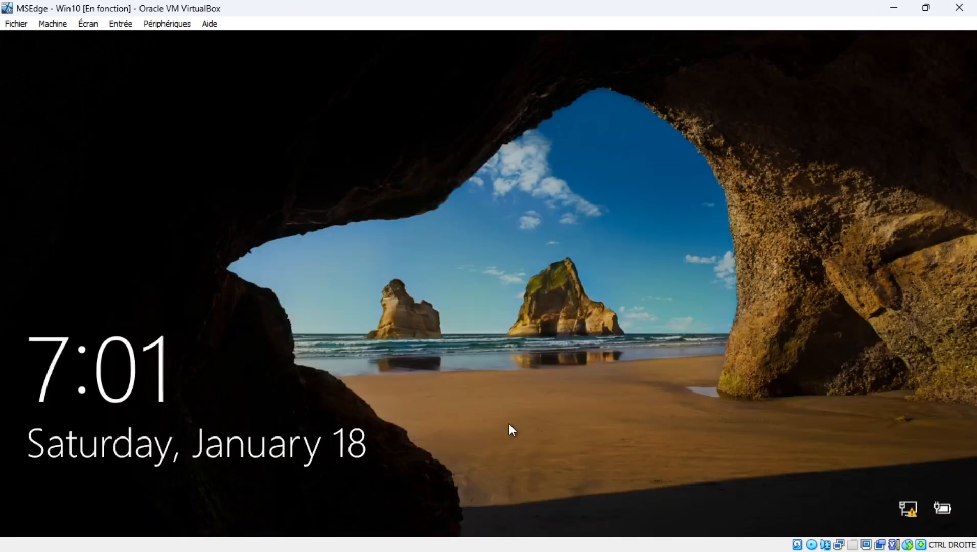
# Sign in again as Other user with the domain username and password
pyautogui.click(485, 379)
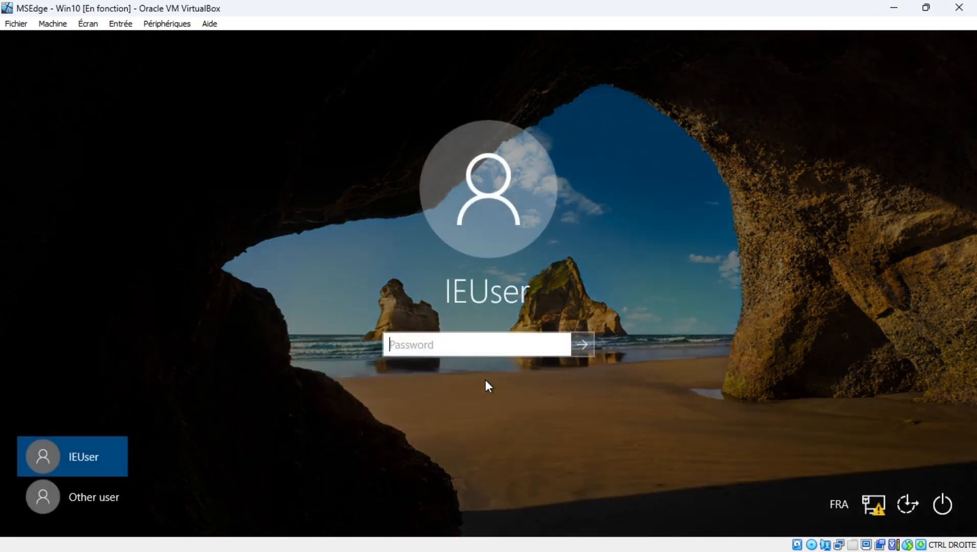
pyautogui.click(108, 500)
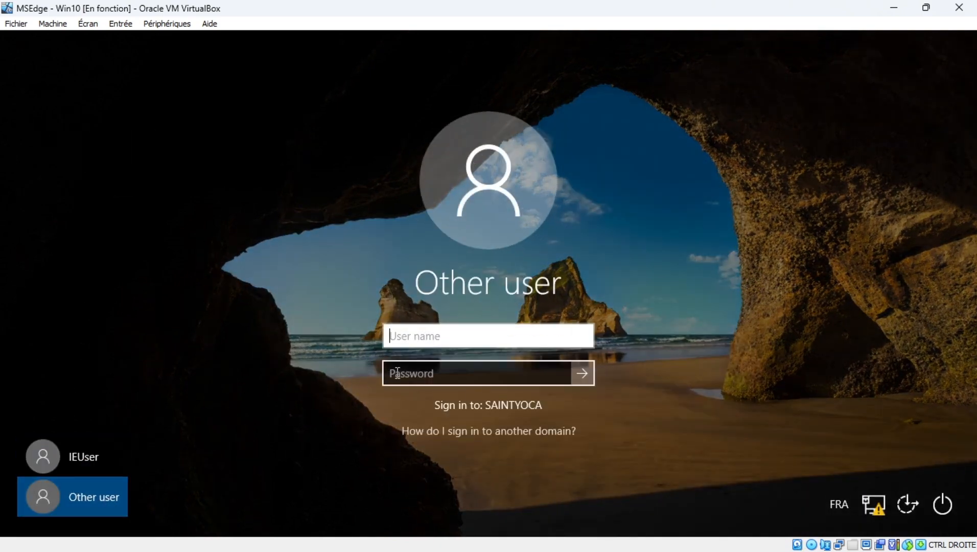
pyautogui.write('cri')
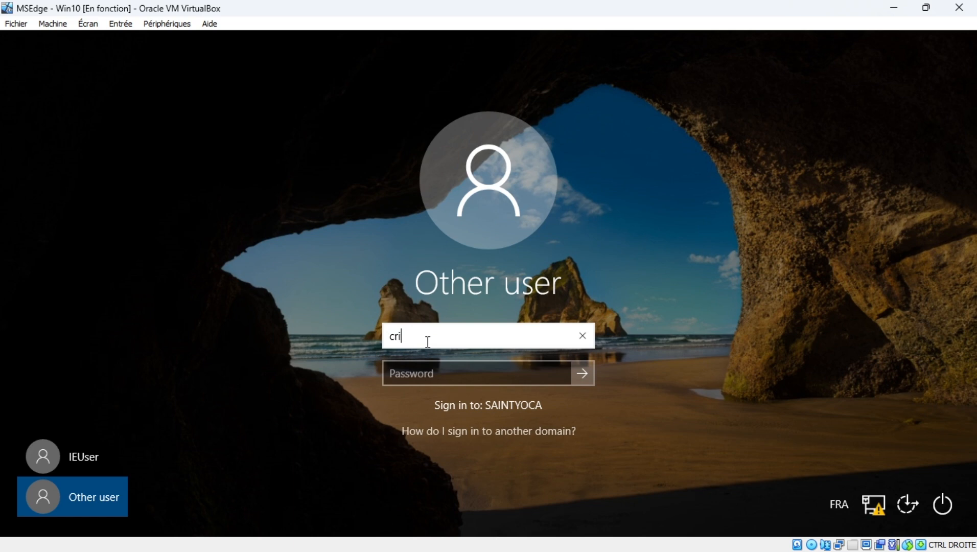
pyautogui.write('stiano.ronaldo')
pyautogui.click(436, 381)
pyautogui.write('•••••')
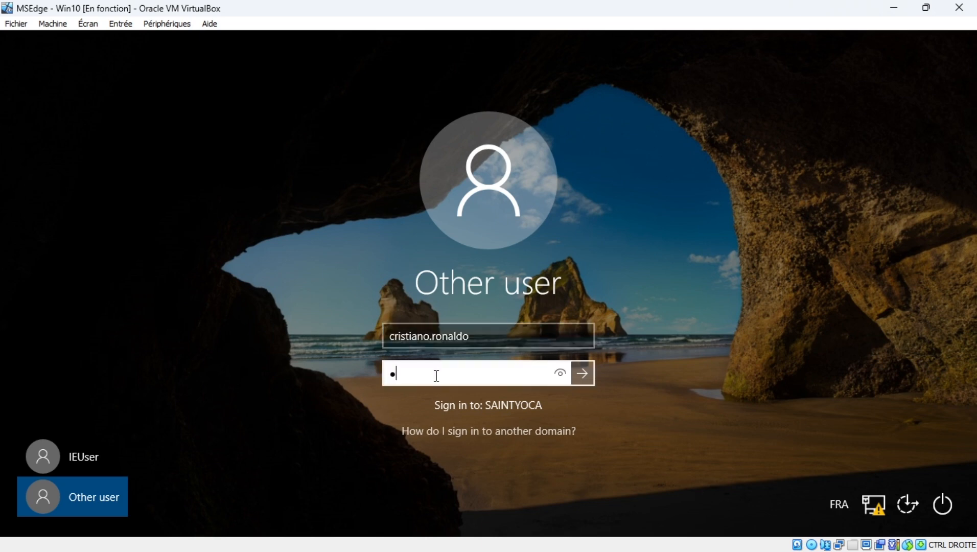
pyautogui.write('•••••')
pyautogui.press('Return')
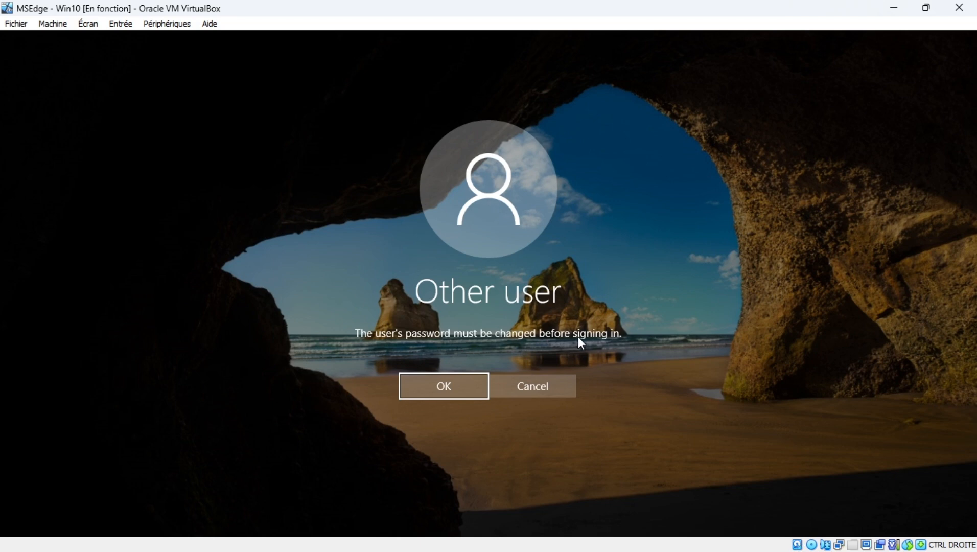
# Enter and confirm a new password for the domain user, submit it, and acknowledge the change
pyautogui.click(451, 385)
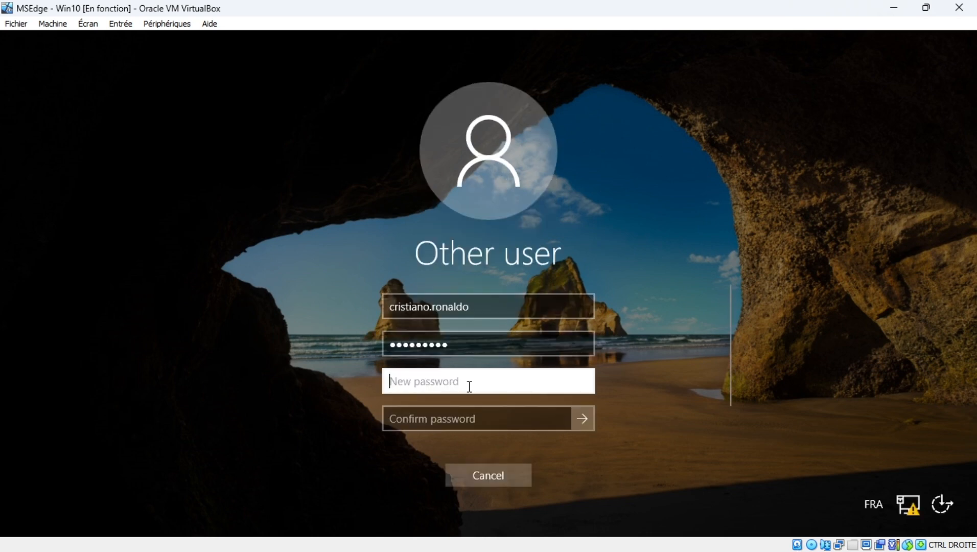
pyautogui.moveTo(444, 345)
pyautogui.mouseDown()
pyautogui.moveTo(409, 343)
pyautogui.moveTo(454, 348)
pyautogui.mouseUp()
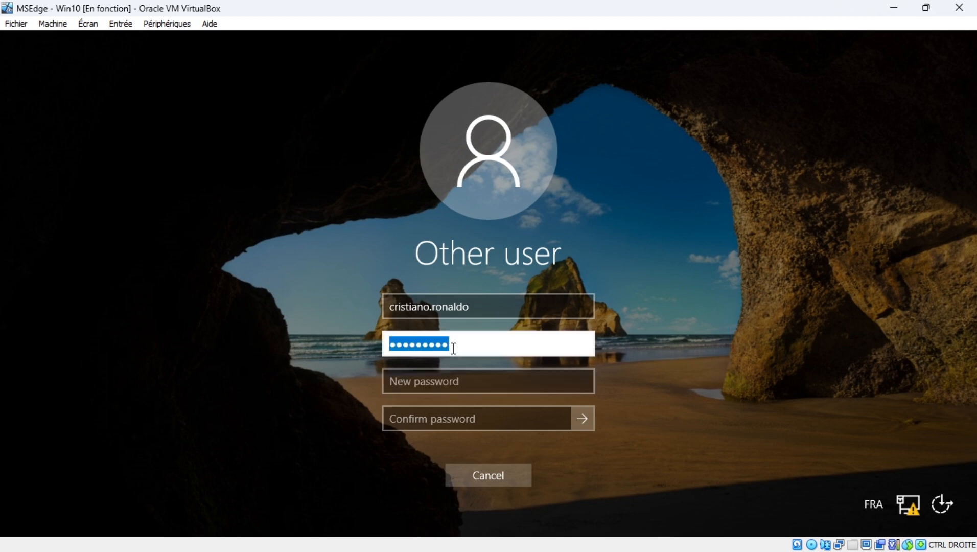
pyautogui.click(452, 383)
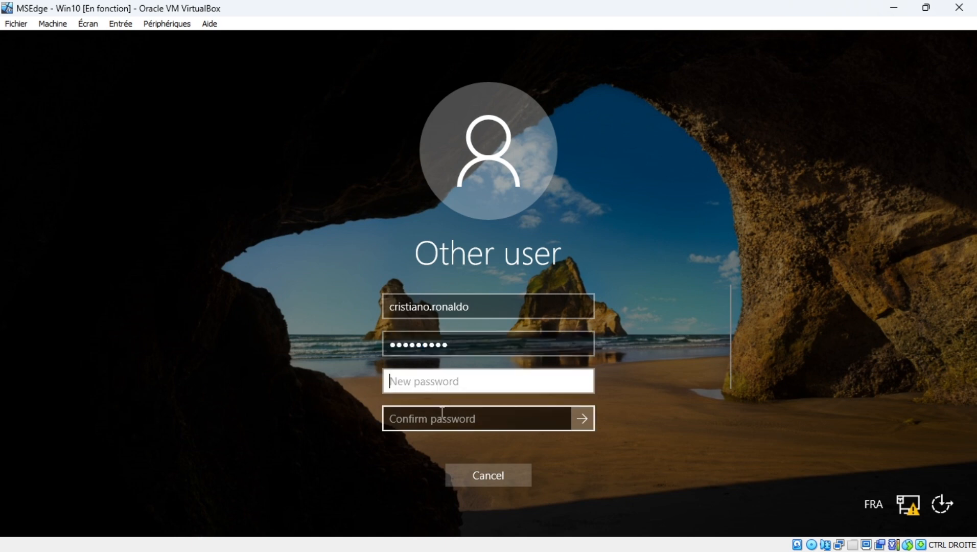
pyautogui.click(443, 418)
pyautogui.click(432, 381)
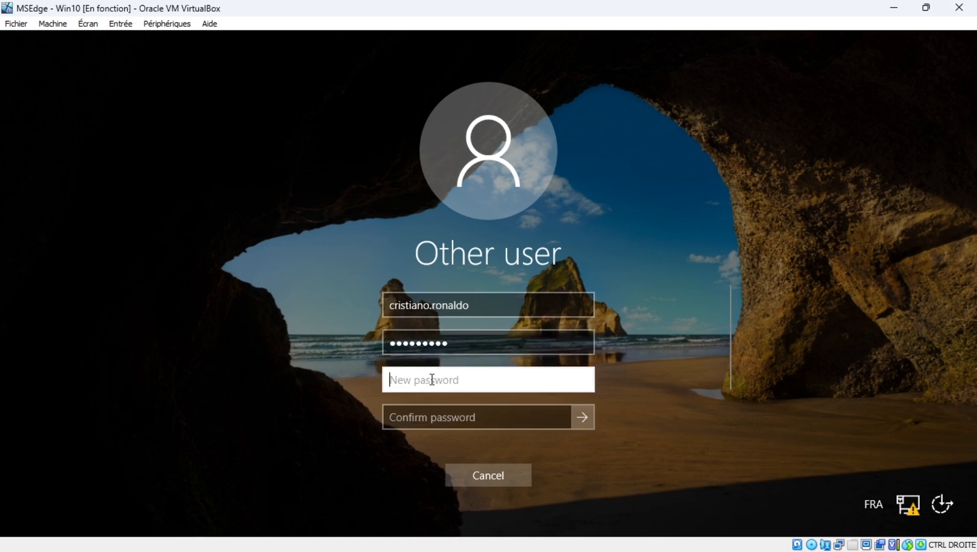
pyautogui.write('••••••••')
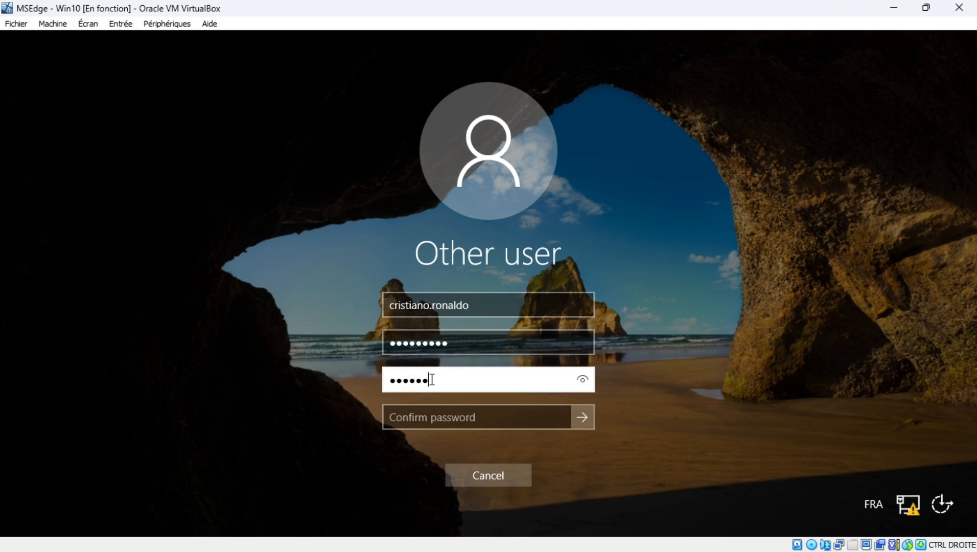
pyautogui.write('••••')
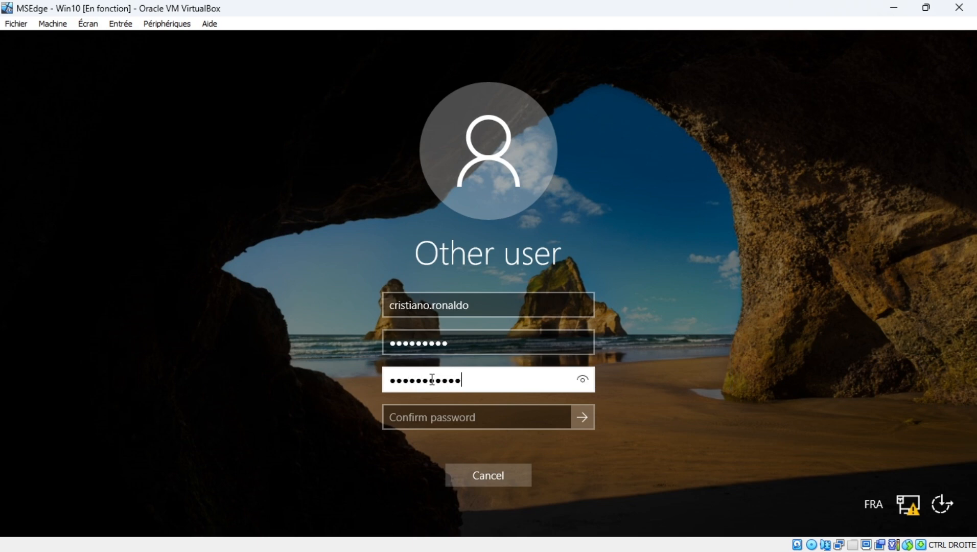
pyautogui.click(434, 410)
pyautogui.write('••••••••')
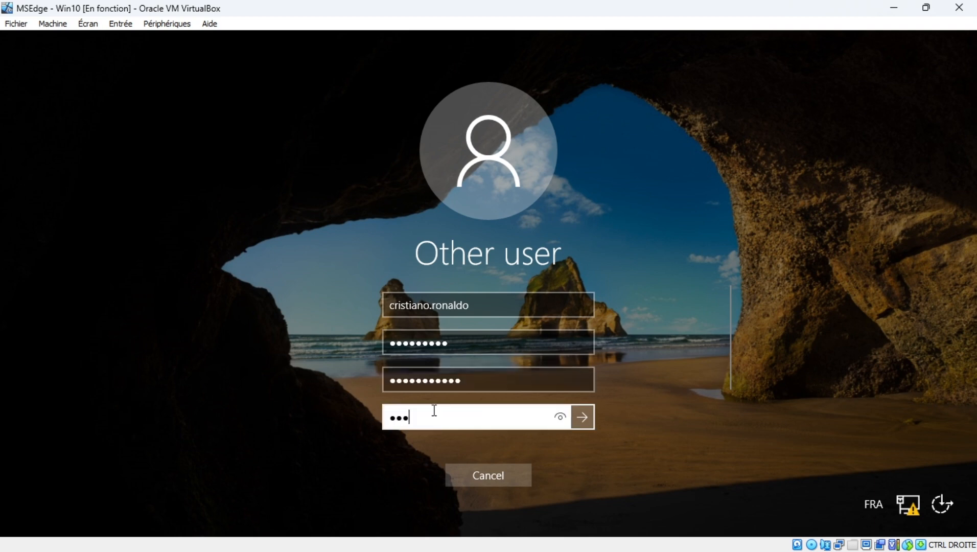
pyautogui.write('••••')
pyautogui.click(582, 417)
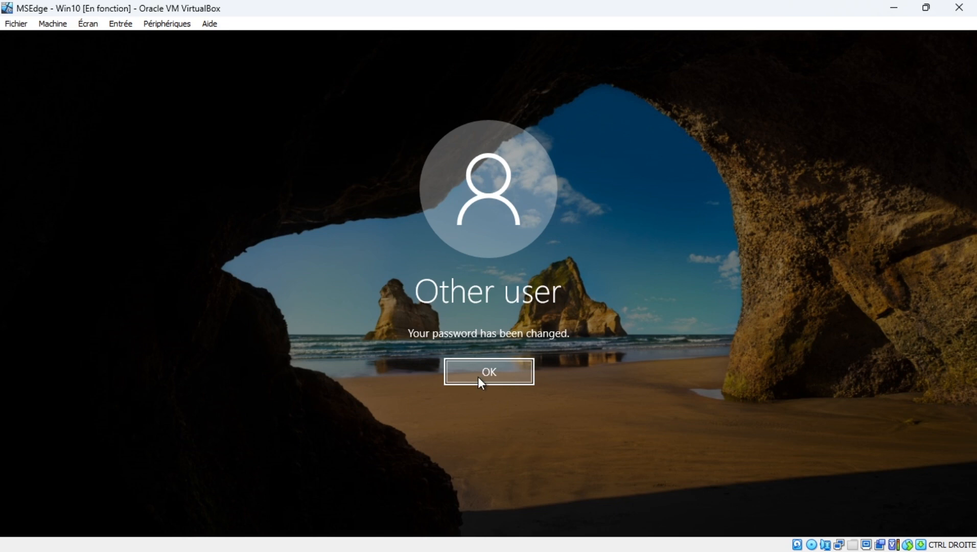
pyautogui.click(479, 378)
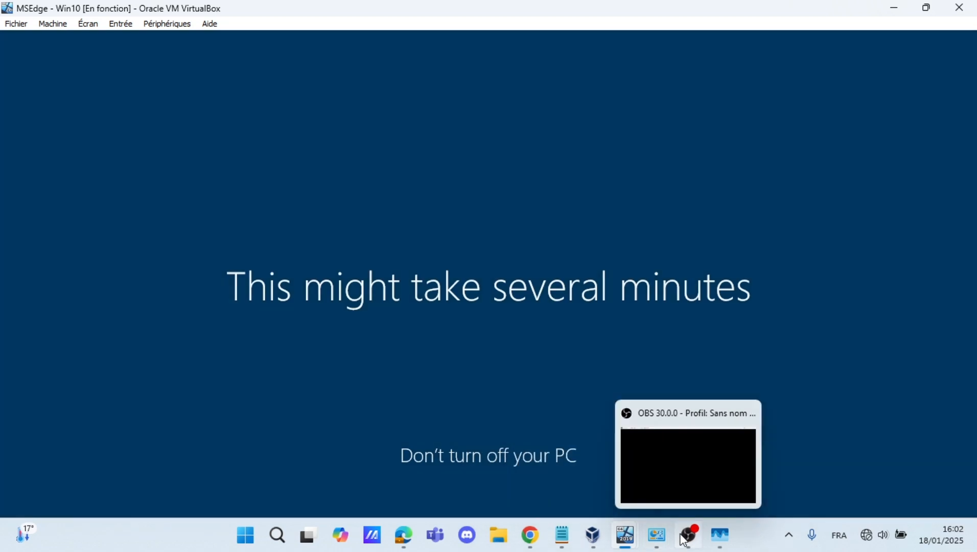
# Wait while Windows prepares the domain user's desktop on first sign-in
pyautogui.moveTo(635, 544)
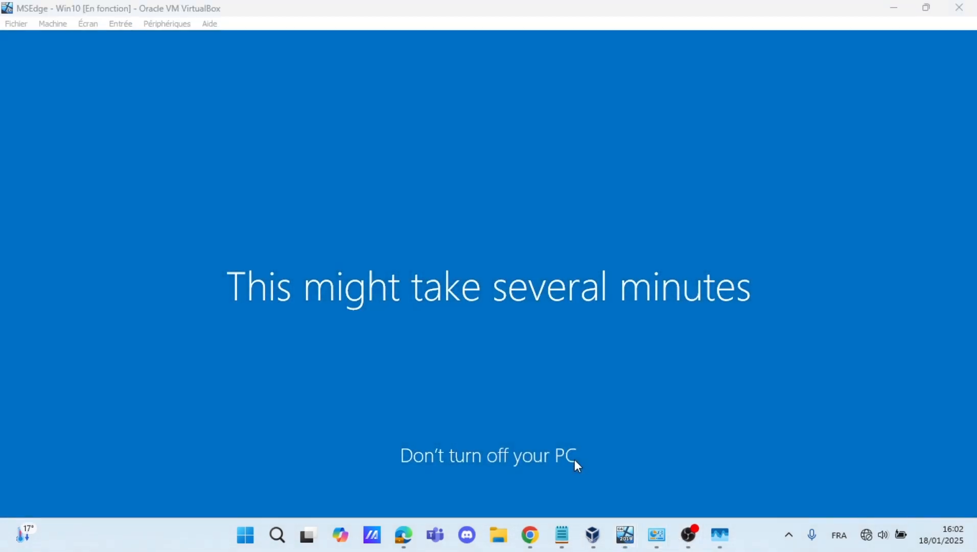
pyautogui.moveTo(607, 536)
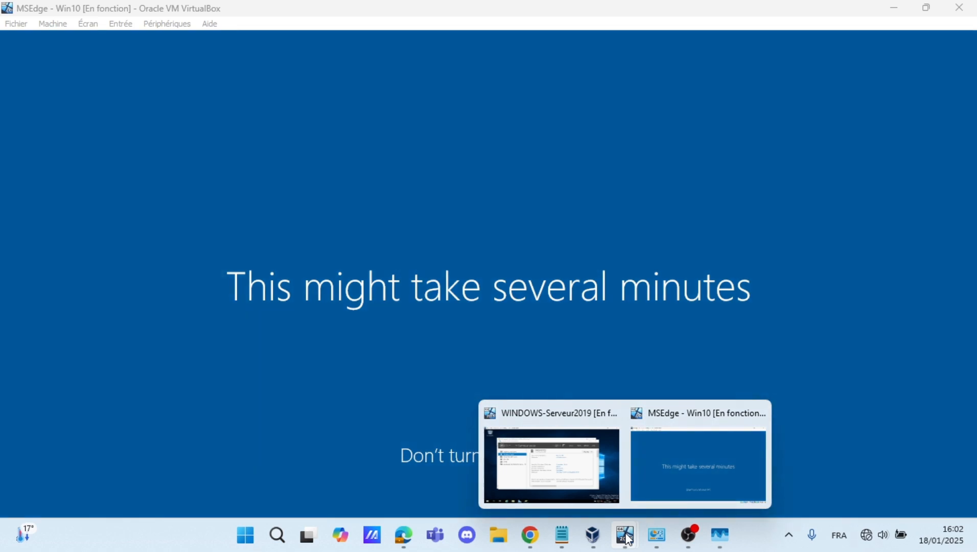
# On the server VM, view the still-empty Computers container in ADUC, then return to Win10
pyautogui.click(572, 488)
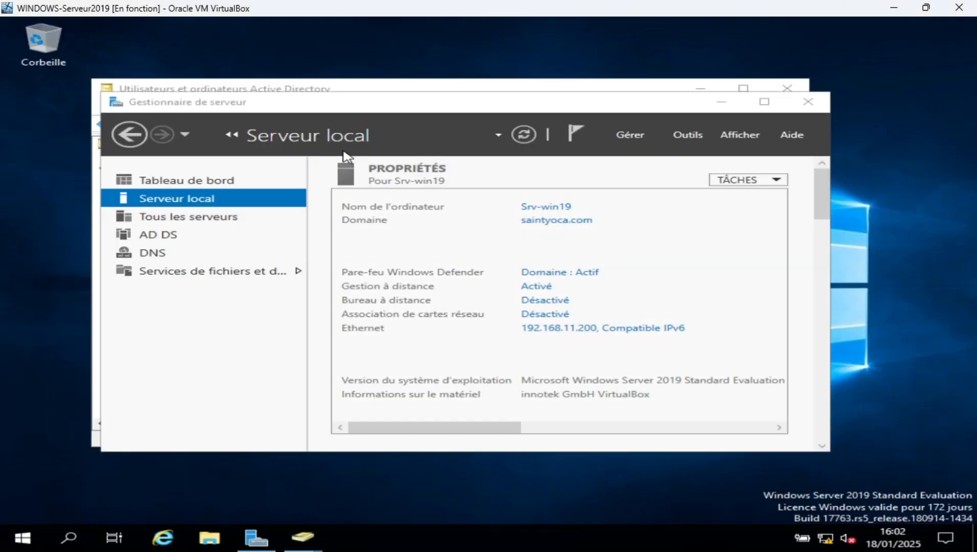
pyautogui.click(342, 91)
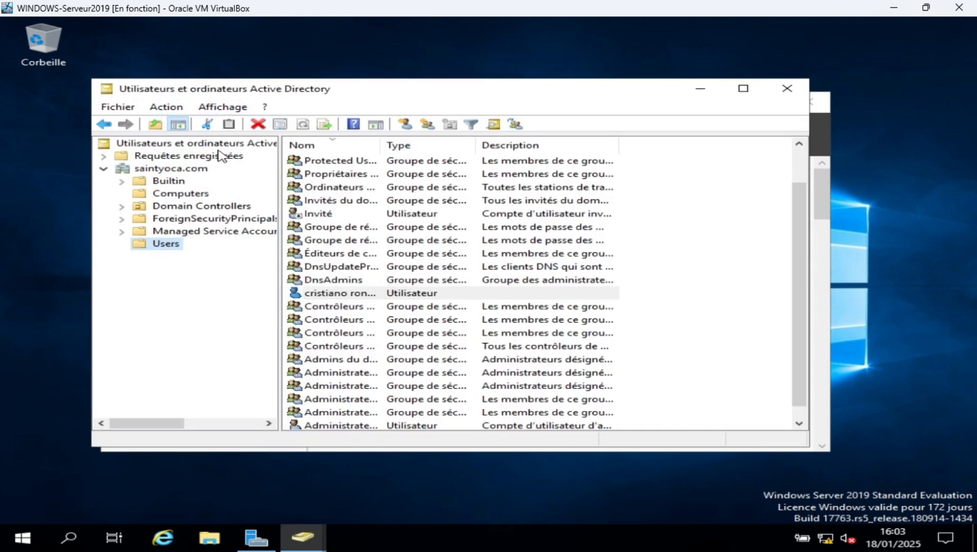
pyautogui.click(184, 194)
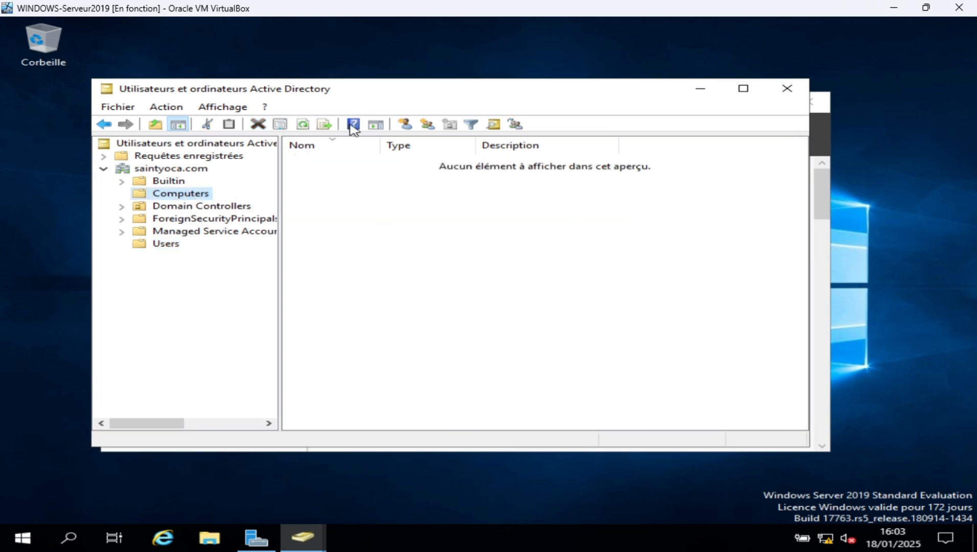
pyautogui.moveTo(626, 544)
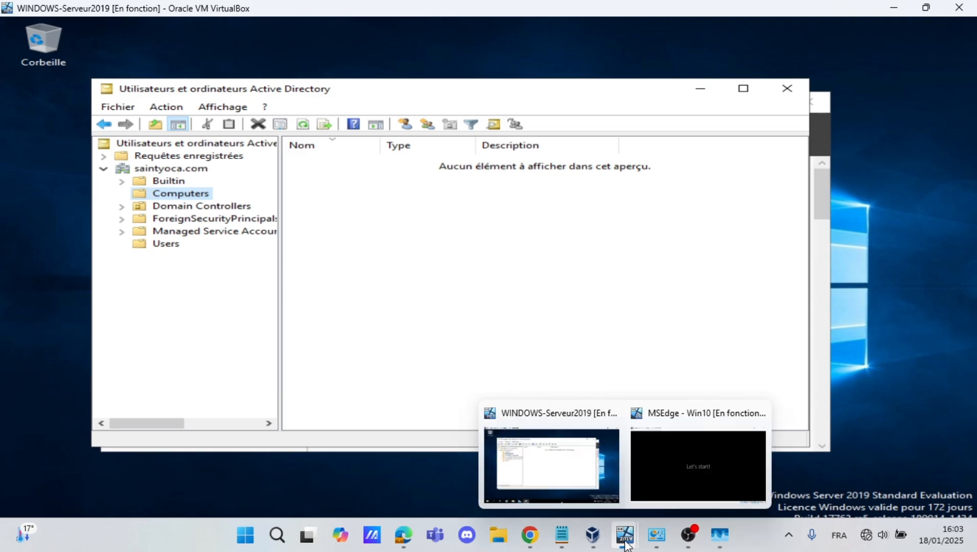
pyautogui.click(653, 479)
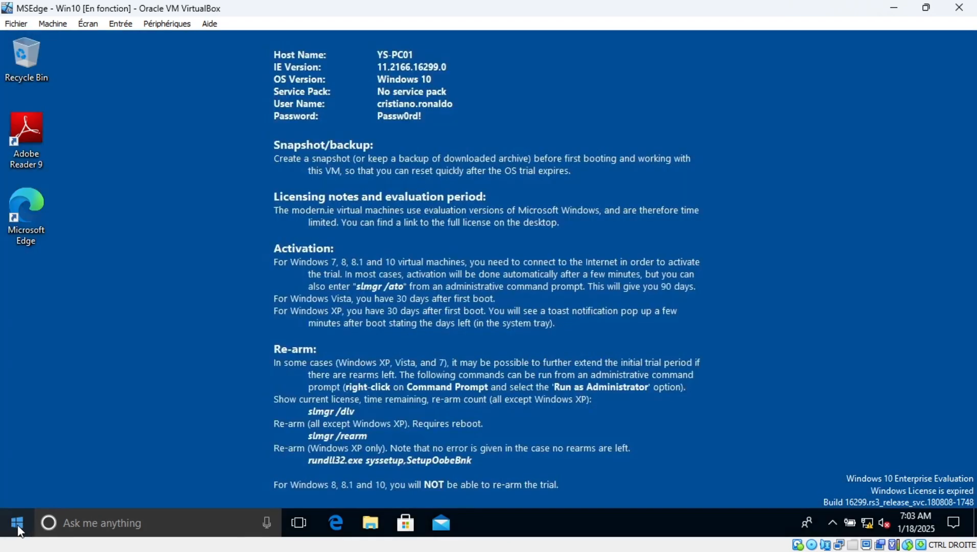
# Check the signed-in domain account from the Start menu, then launch File Explorer
pyautogui.click(17, 522)
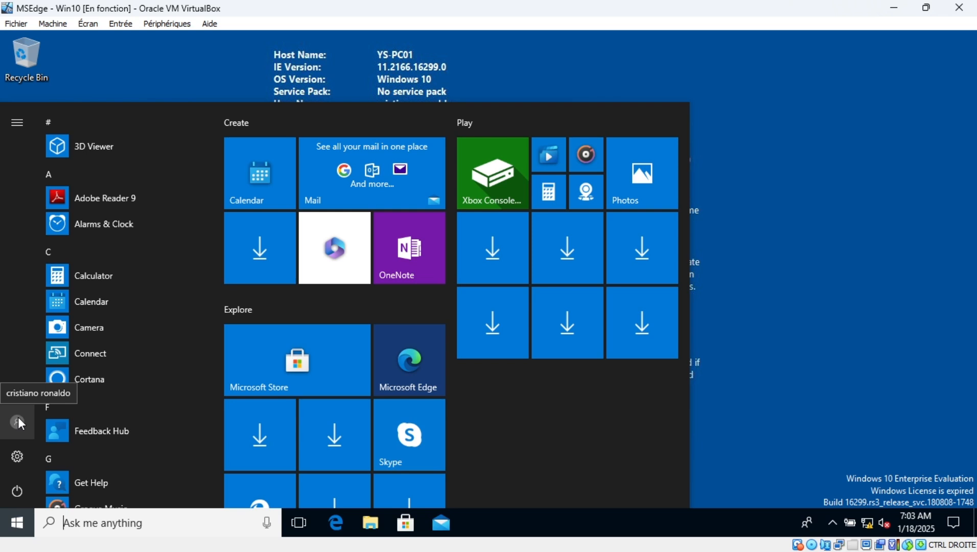
pyautogui.click(18, 418)
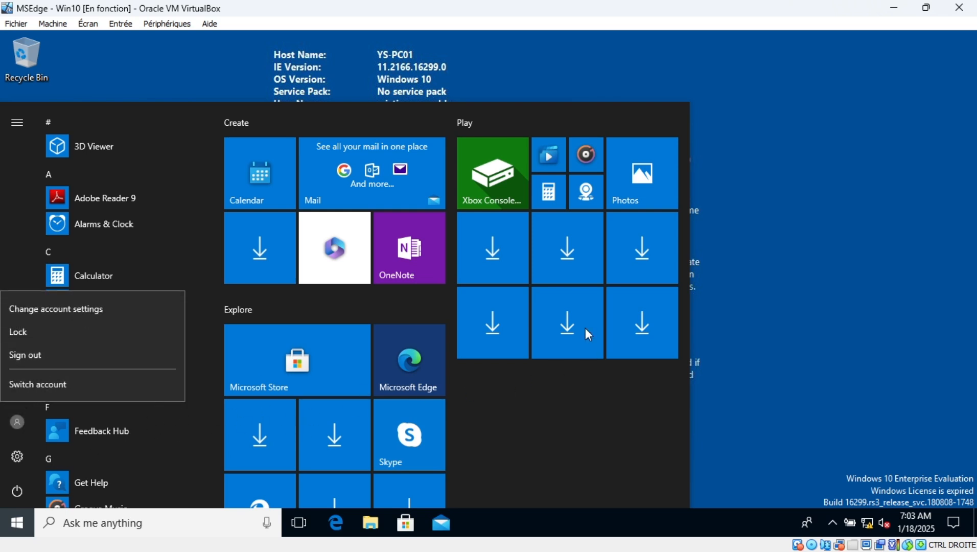
pyautogui.click(371, 522)
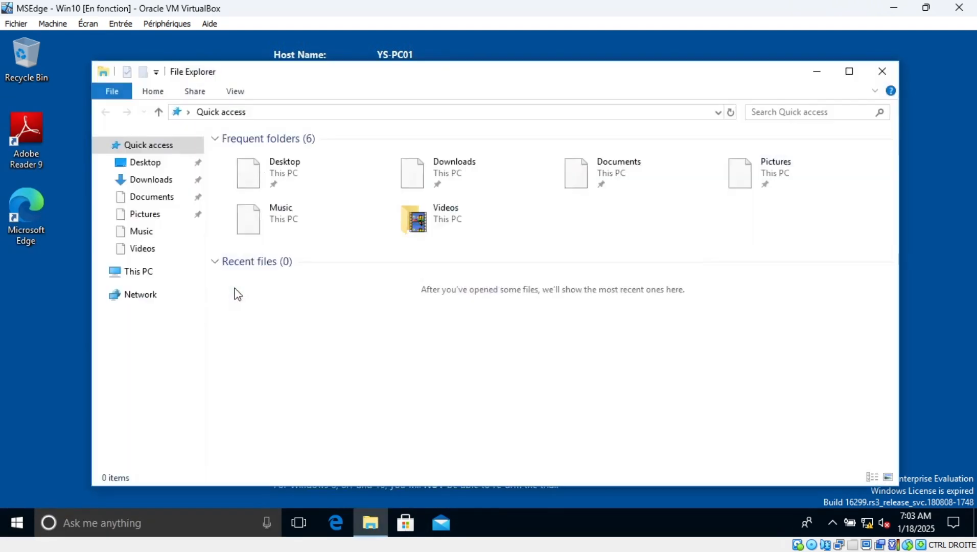
# View This PC's system properties, go up to Control Panel home, then close it
pyautogui.click(135, 281)
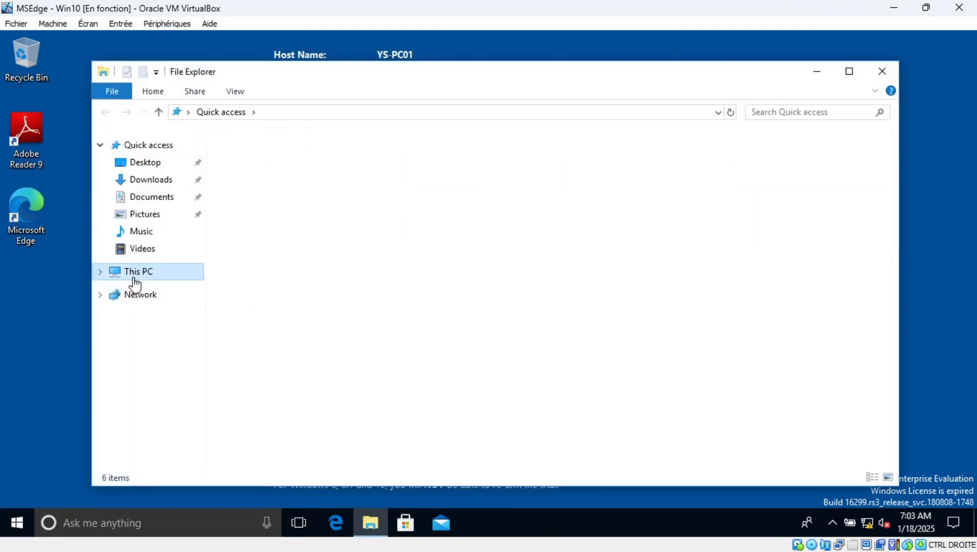
pyautogui.rightClick(135, 282)
pyautogui.click(197, 464)
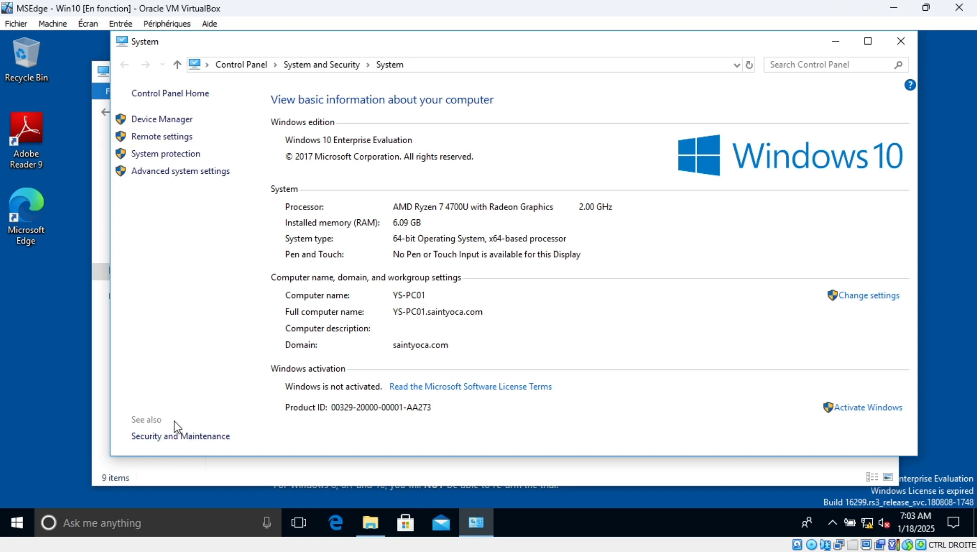
pyautogui.click(243, 65)
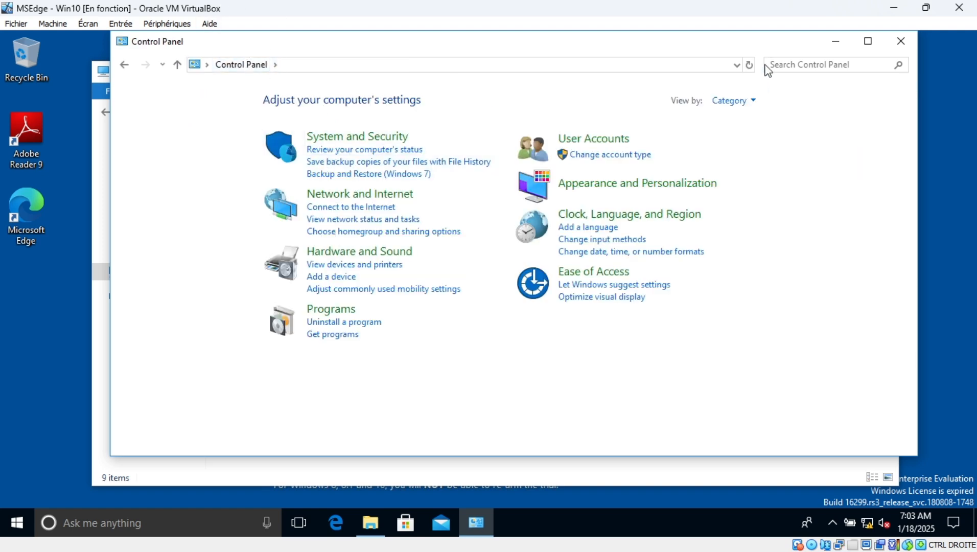
pyautogui.click(901, 42)
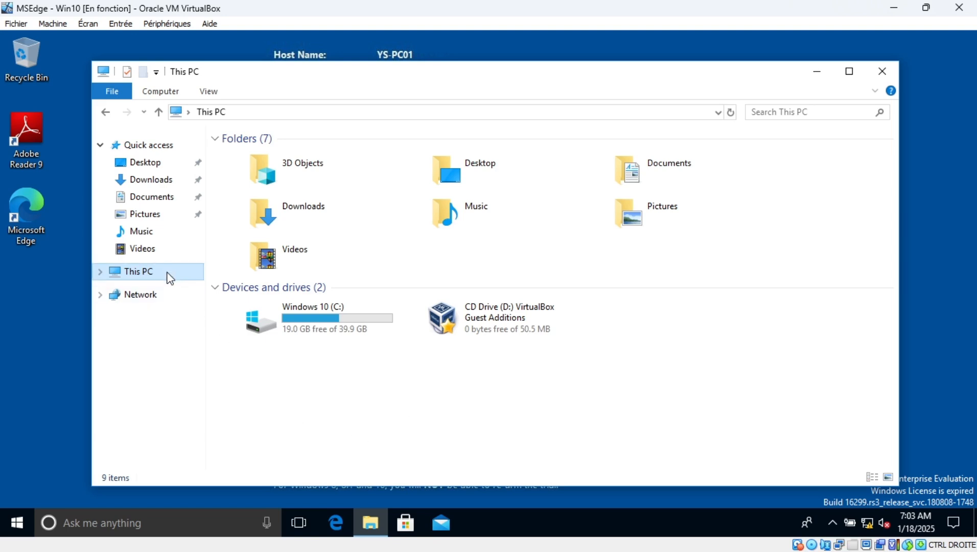
pyautogui.click(11, 521)
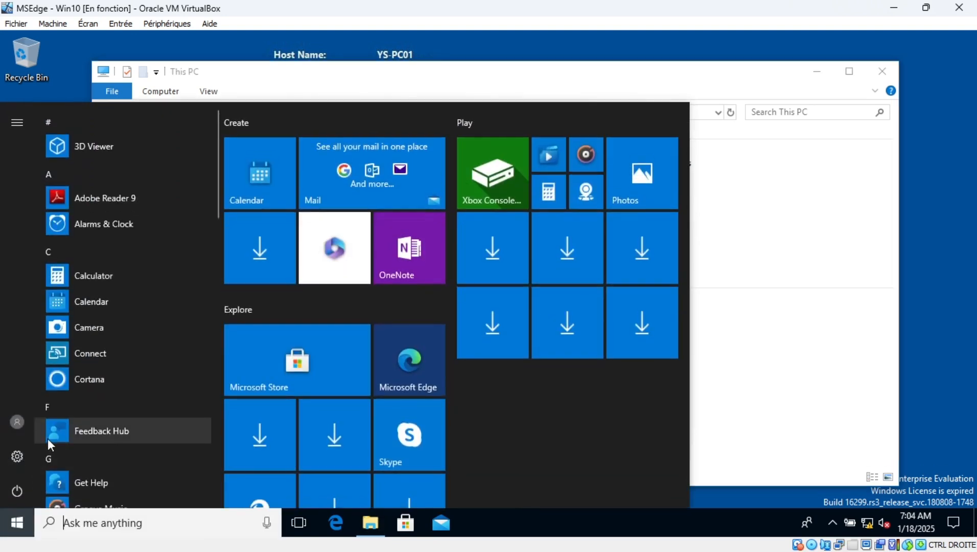
pyautogui.click(8, 427)
pyautogui.click(8, 427)
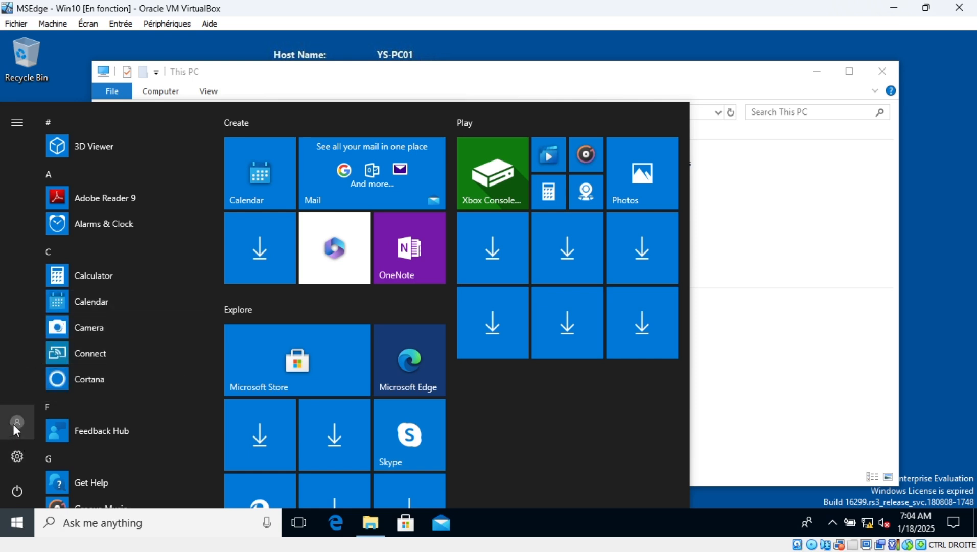
pyautogui.click(13, 426)
pyautogui.click(15, 457)
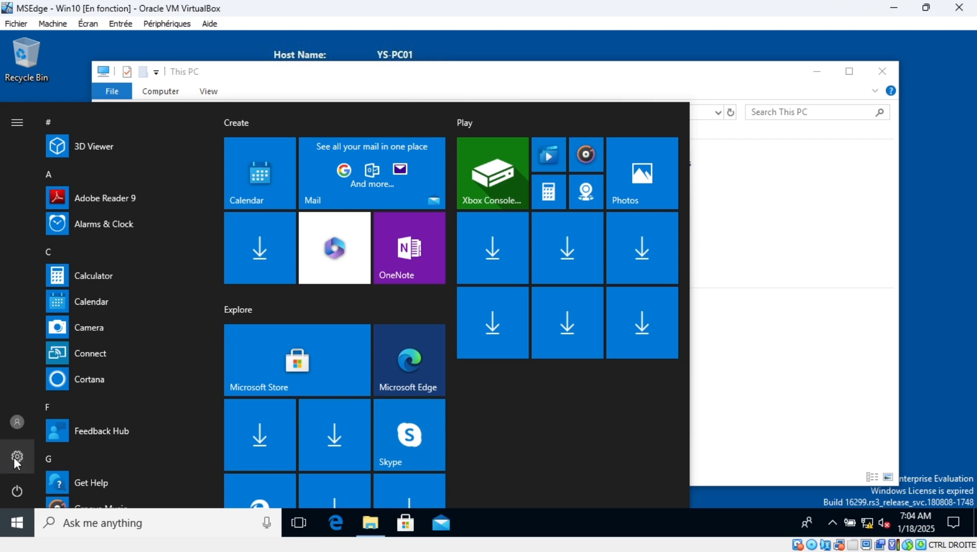
pyautogui.click(14, 459)
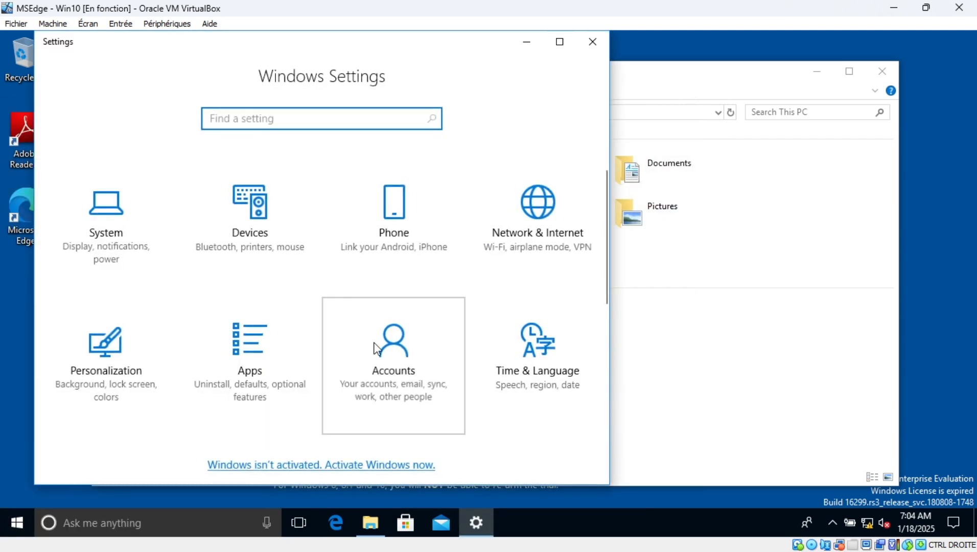
pyautogui.click(393, 339)
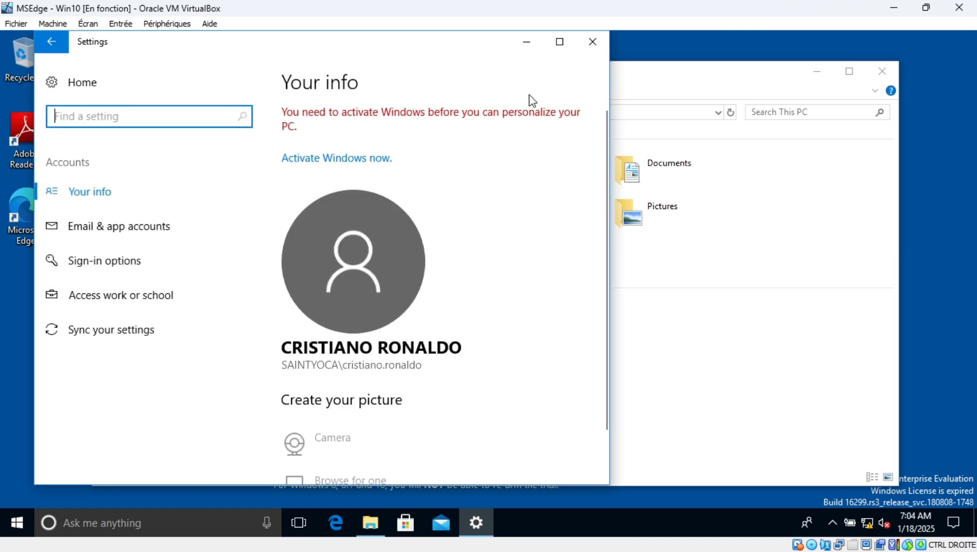
pyautogui.click(561, 47)
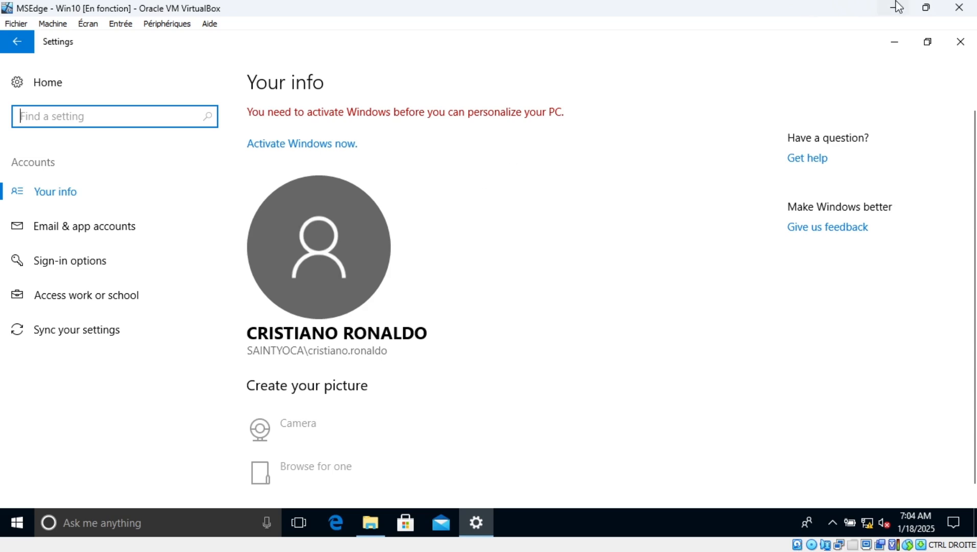
pyautogui.click(958, 43)
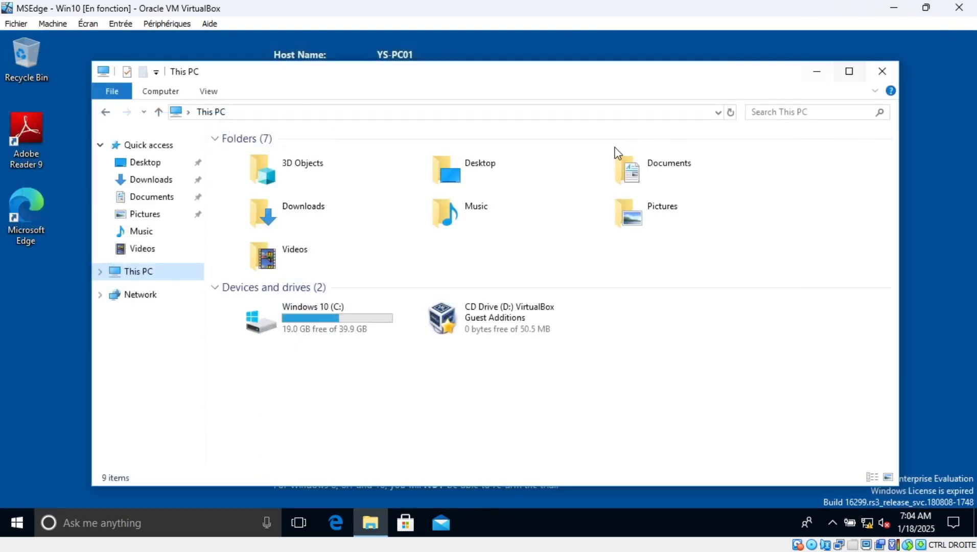
pyautogui.rightClick(185, 275)
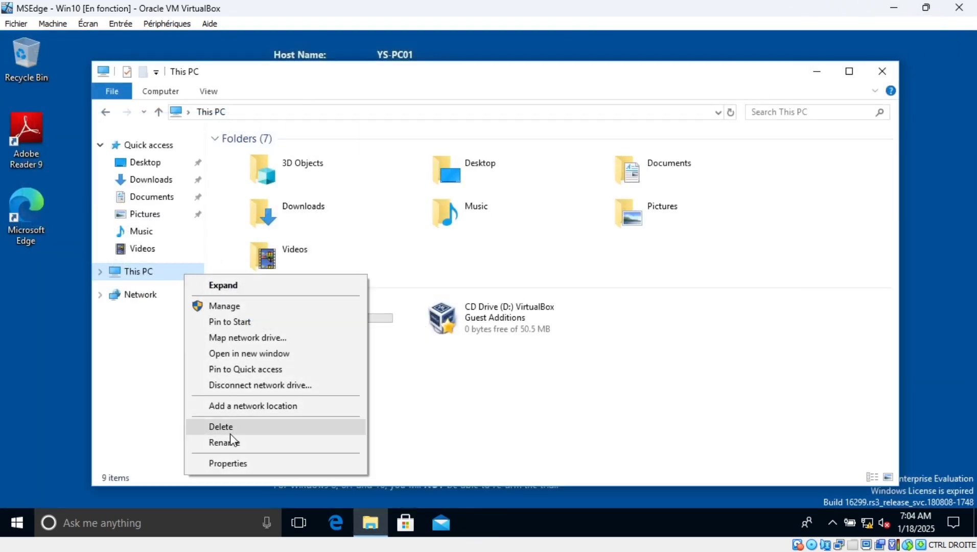
pyautogui.click(229, 463)
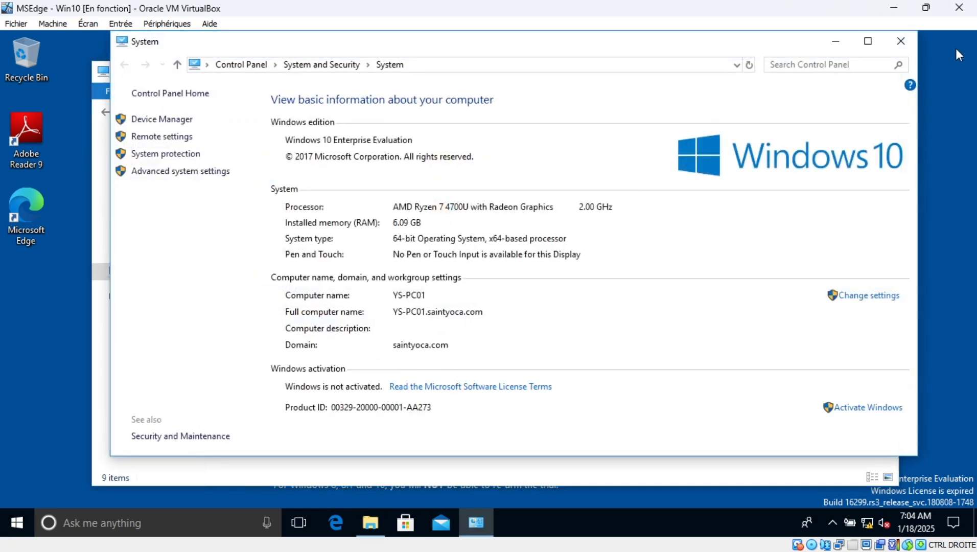
pyautogui.click(907, 42)
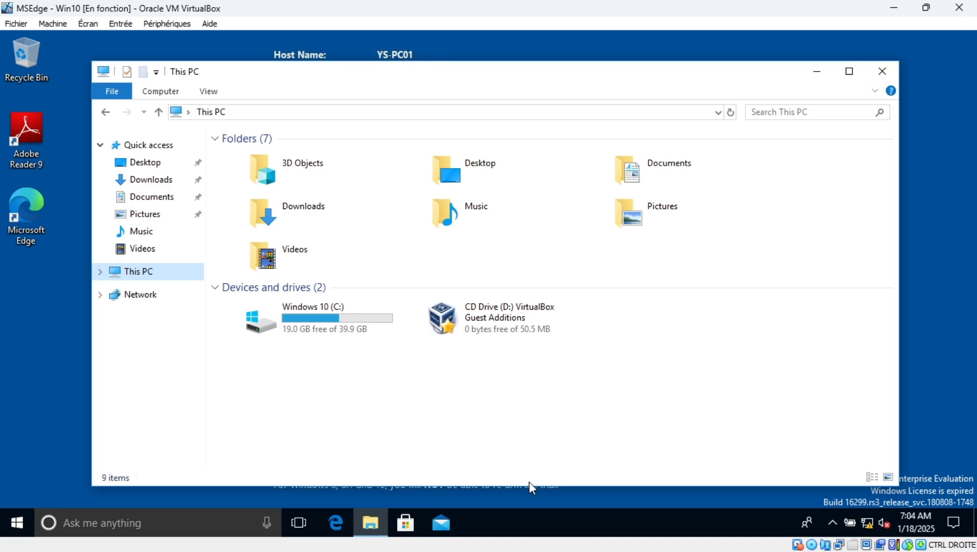
pyautogui.moveTo(624, 535)
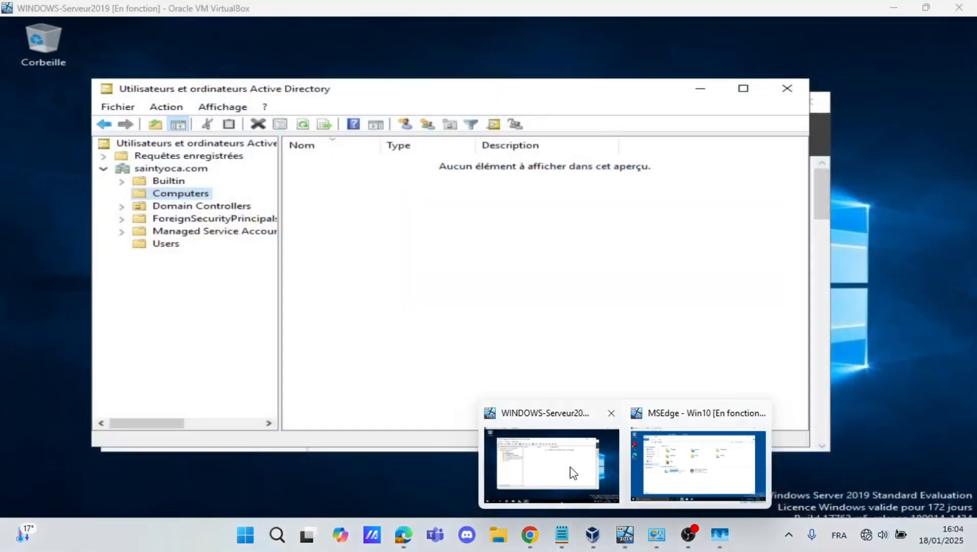
# On the server VM, close ADUC and relaunch it from Server Manager's Outils menu
pyautogui.click(573, 473)
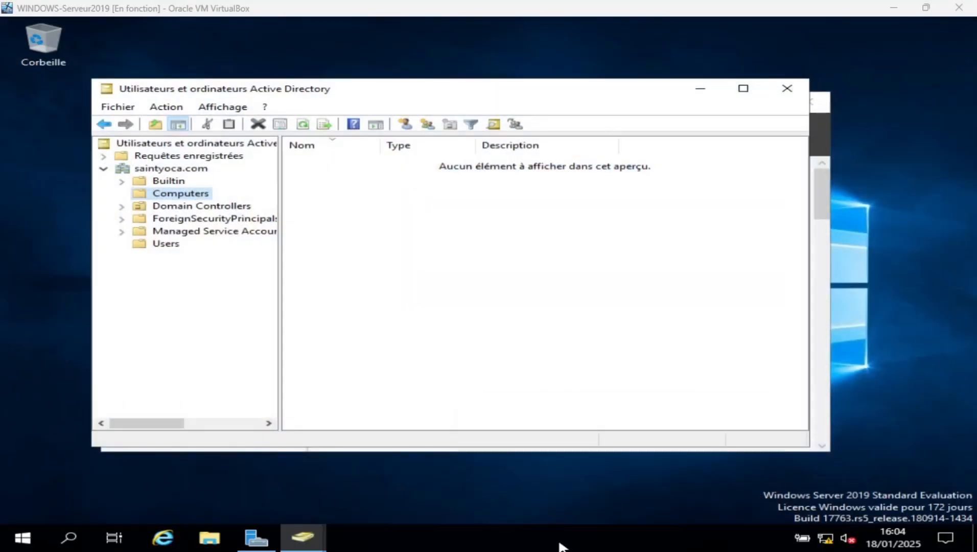
pyautogui.click(170, 182)
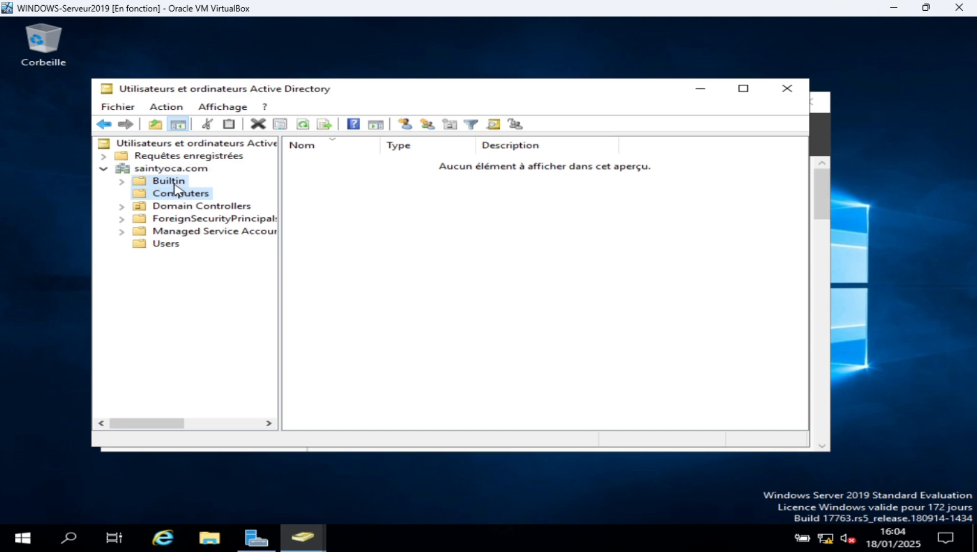
pyautogui.click(181, 197)
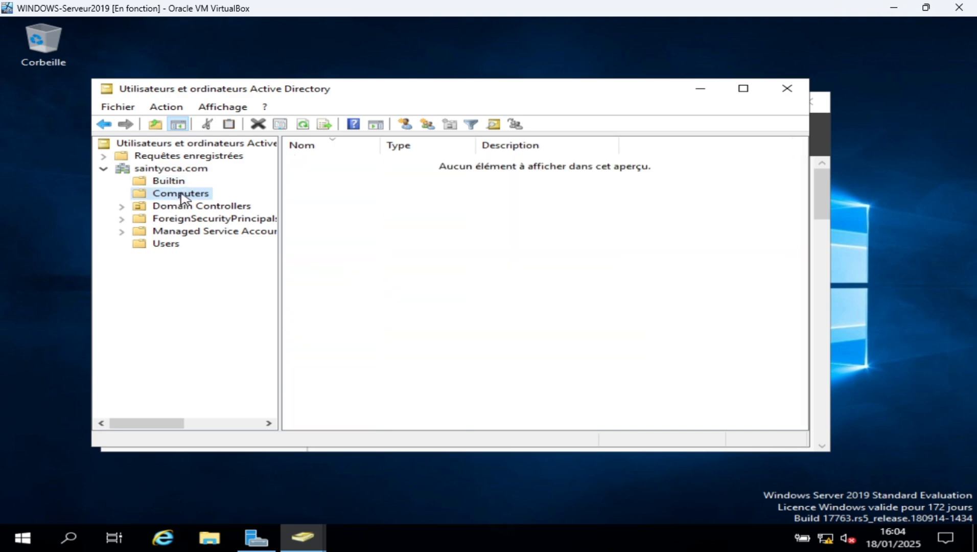
pyautogui.click(787, 89)
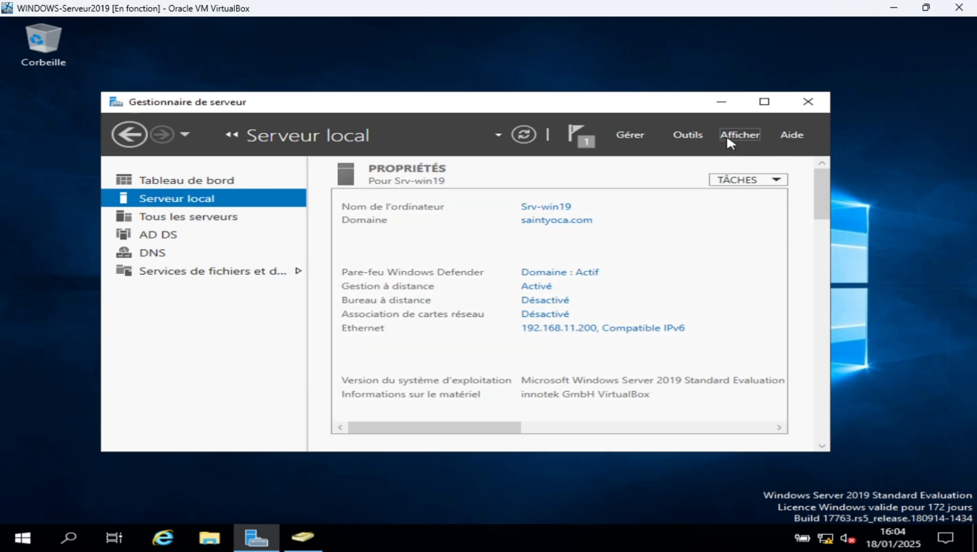
pyautogui.click(684, 136)
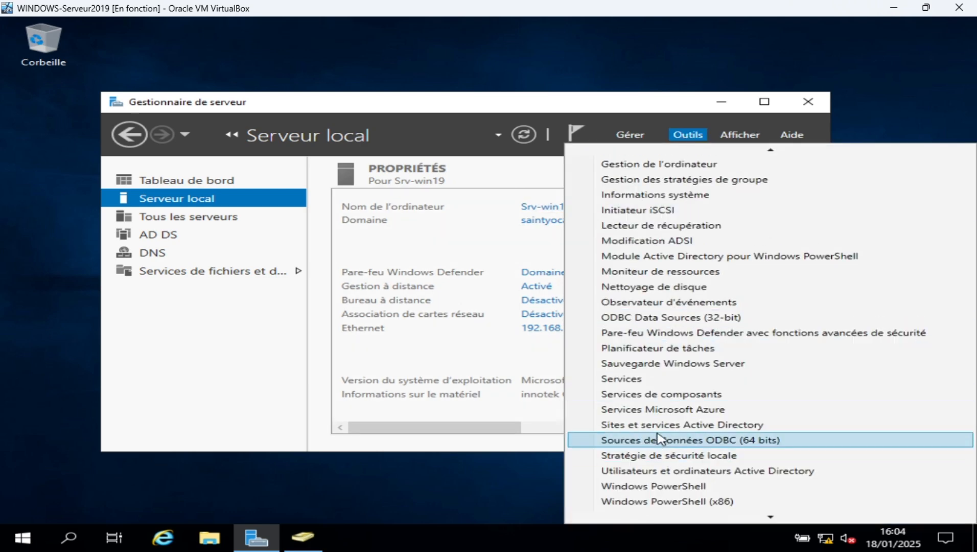
pyautogui.scroll(-1, 660, 445)
pyautogui.click(659, 454)
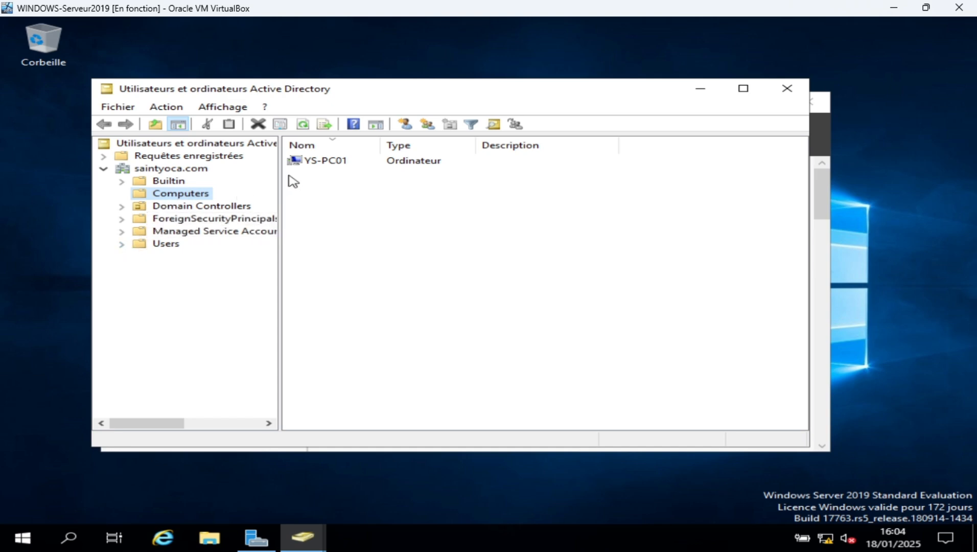
pyautogui.click(324, 163)
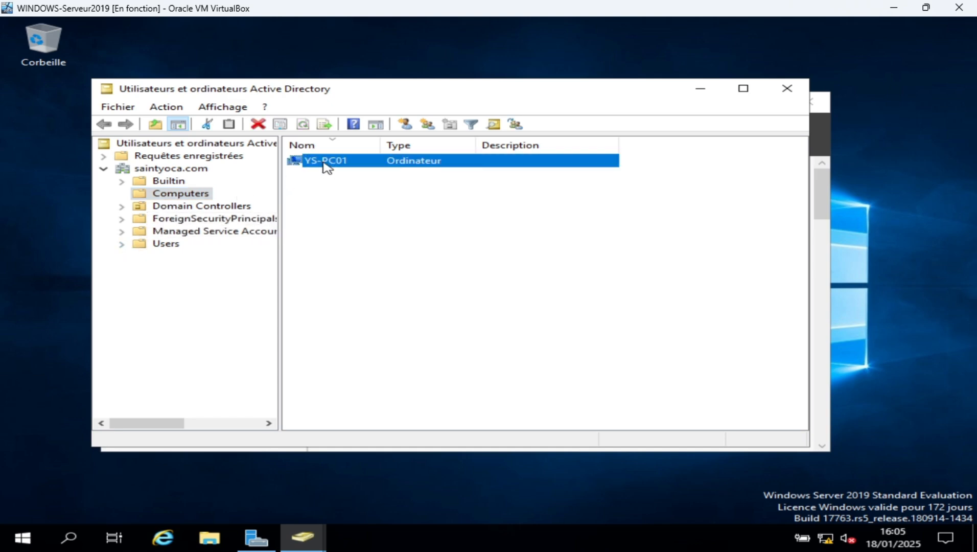
pyautogui.doubleClick(327, 162)
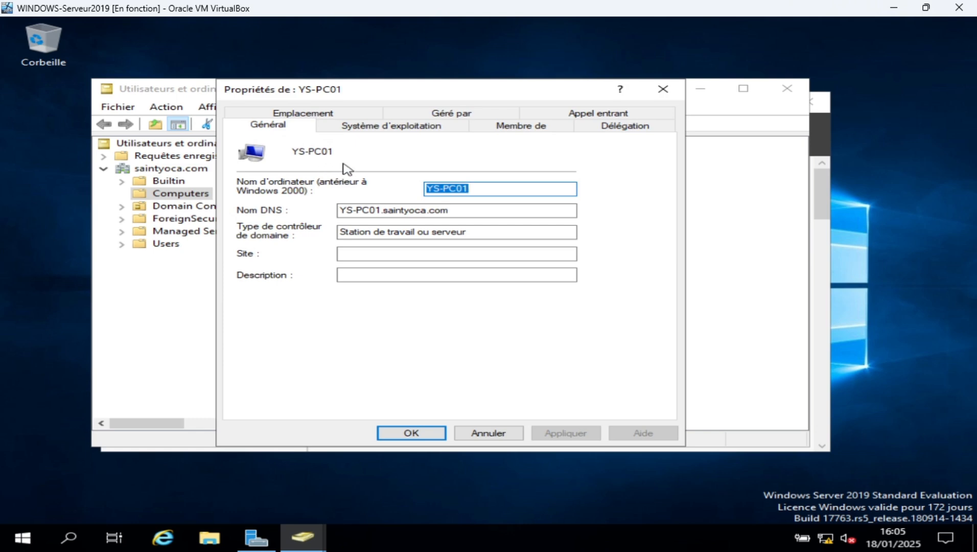
pyautogui.click(381, 126)
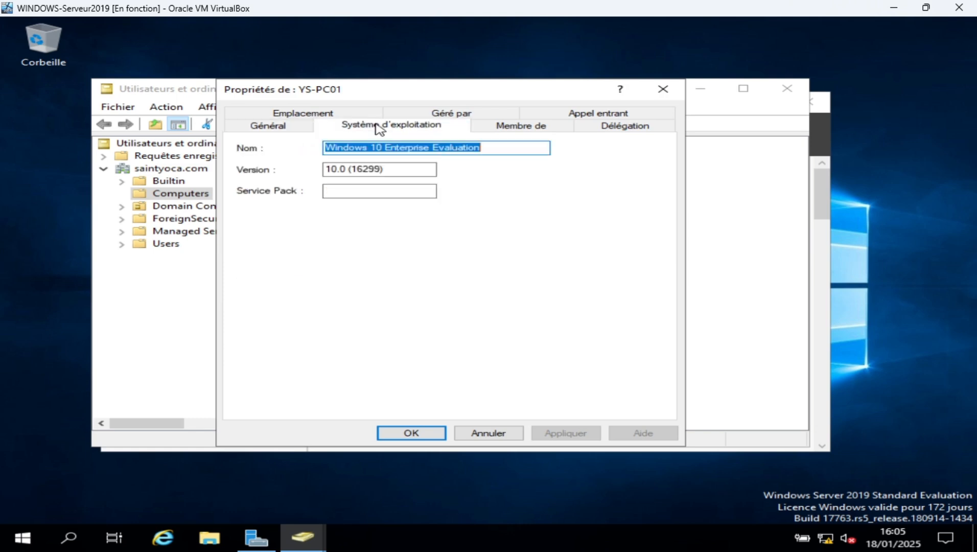
pyautogui.click(321, 114)
pyautogui.click(497, 117)
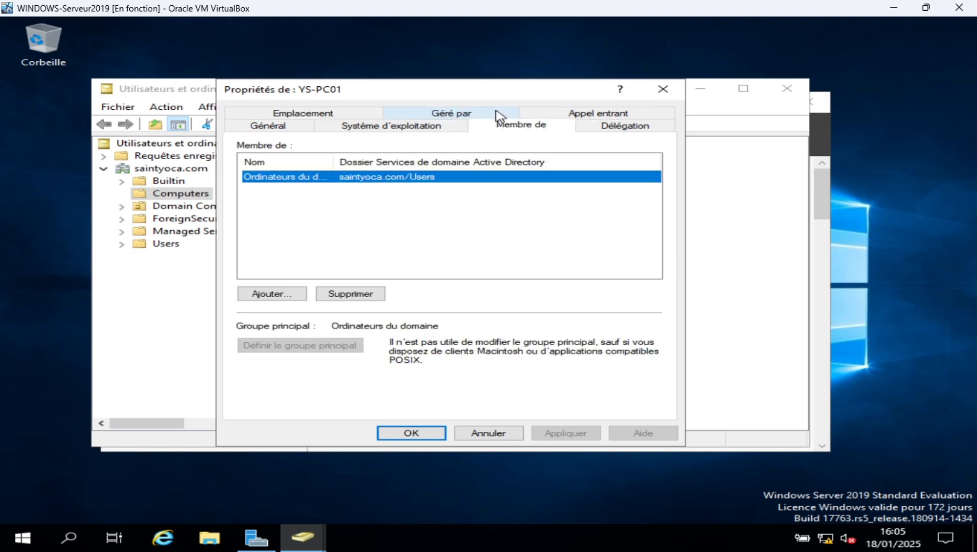
pyautogui.click(602, 116)
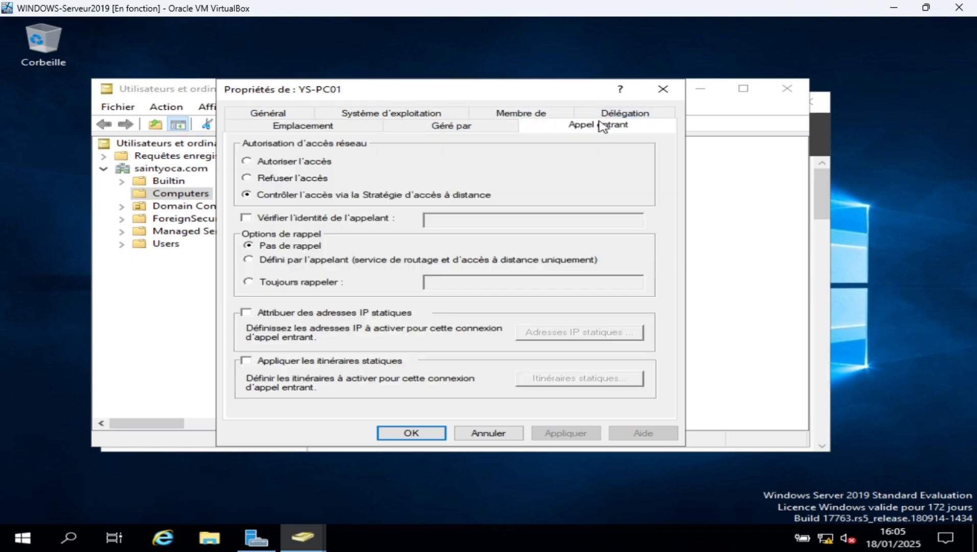
pyautogui.click(463, 125)
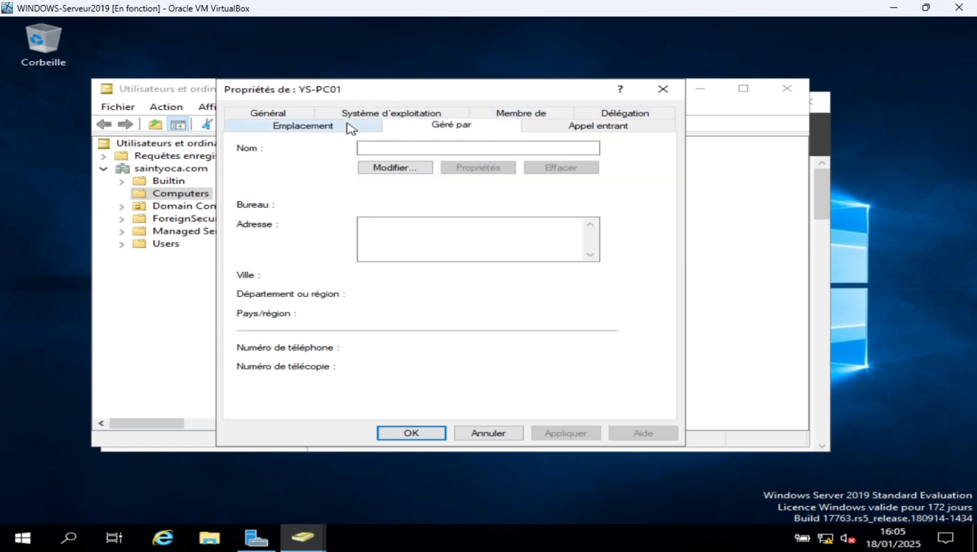
pyautogui.click(296, 125)
pyautogui.click(287, 114)
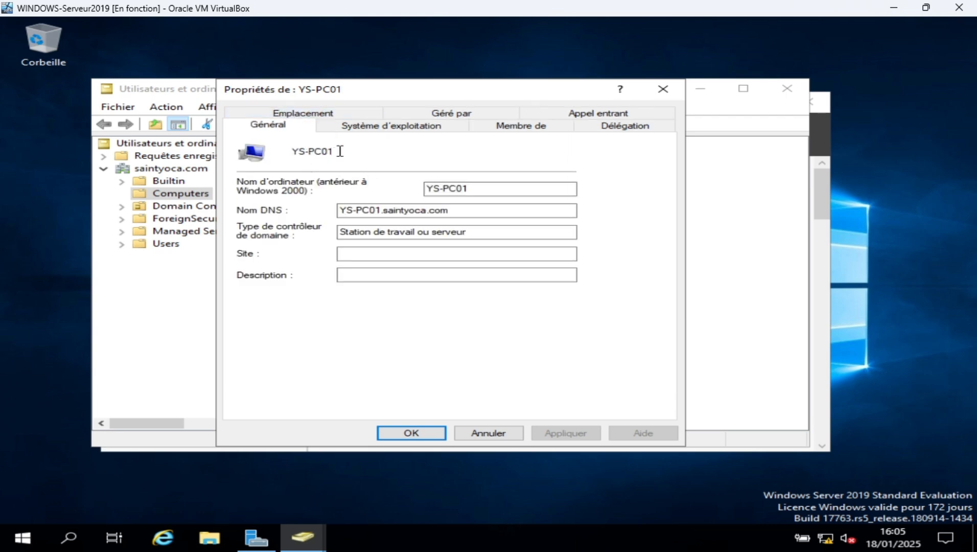
pyautogui.moveTo(336, 151); pyautogui.dragTo(295, 150)
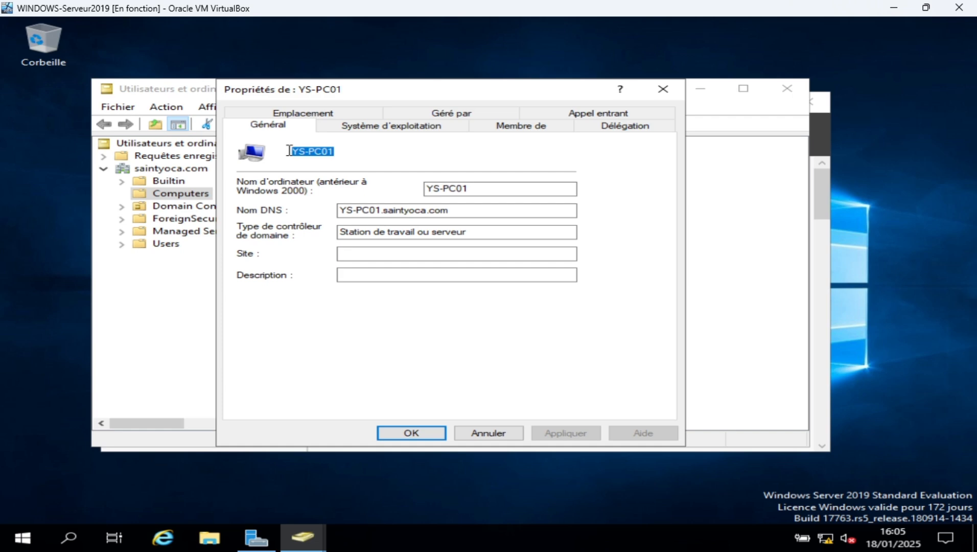
pyautogui.click(359, 210)
pyautogui.moveTo(346, 211); pyautogui.dragTo(452, 217)
pyautogui.click(663, 90)
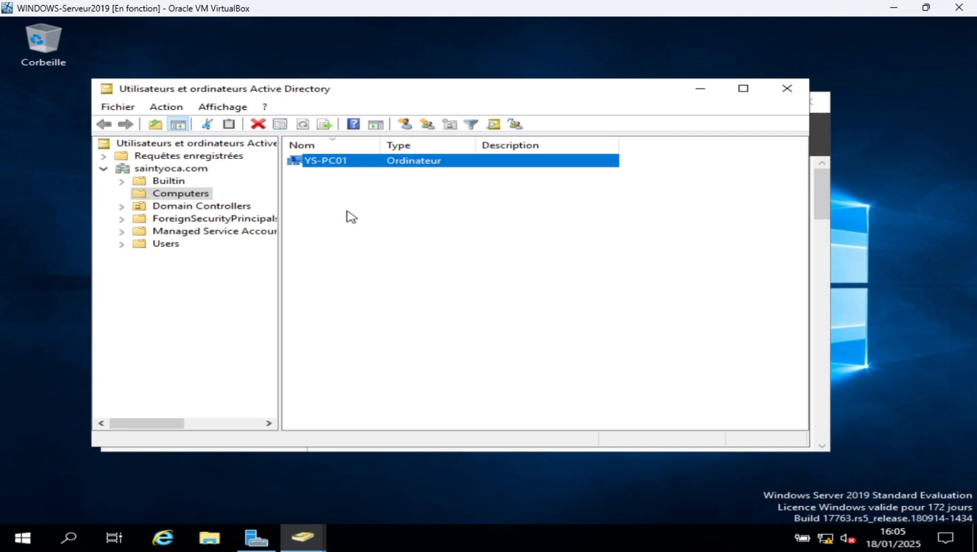
pyautogui.click(320, 179)
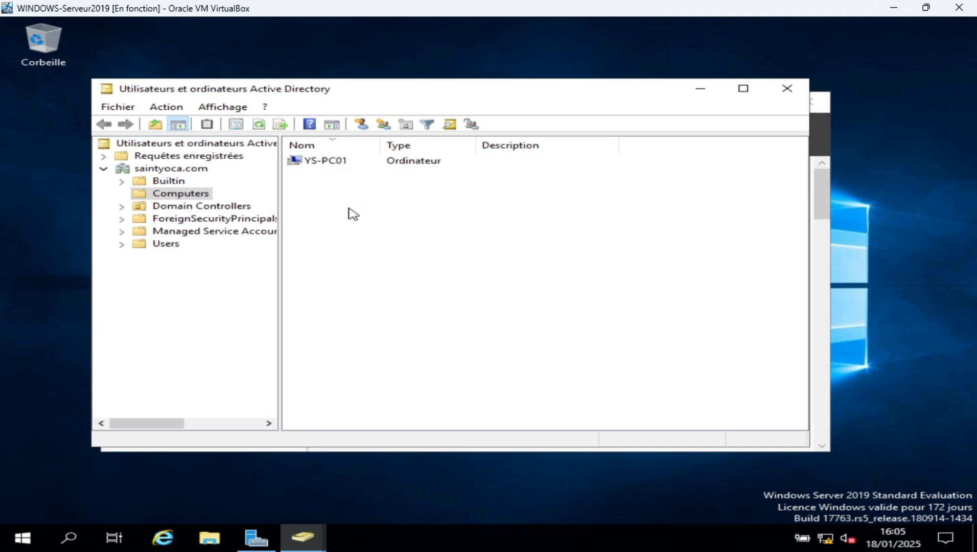